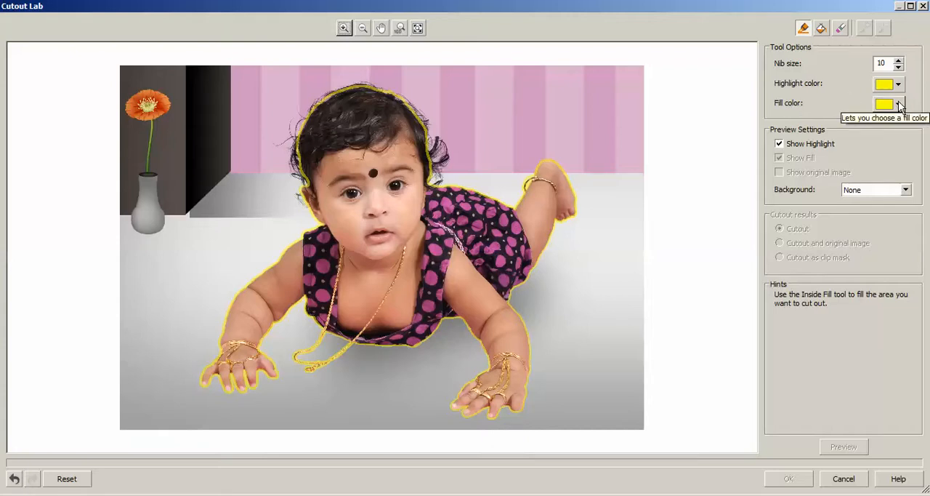
Fill the outlined baby with the Inside Fill tool, including the necklace's pendant and the unfilled part of its chain loop
{"action": "left_click", "coordinate": [821, 29]}
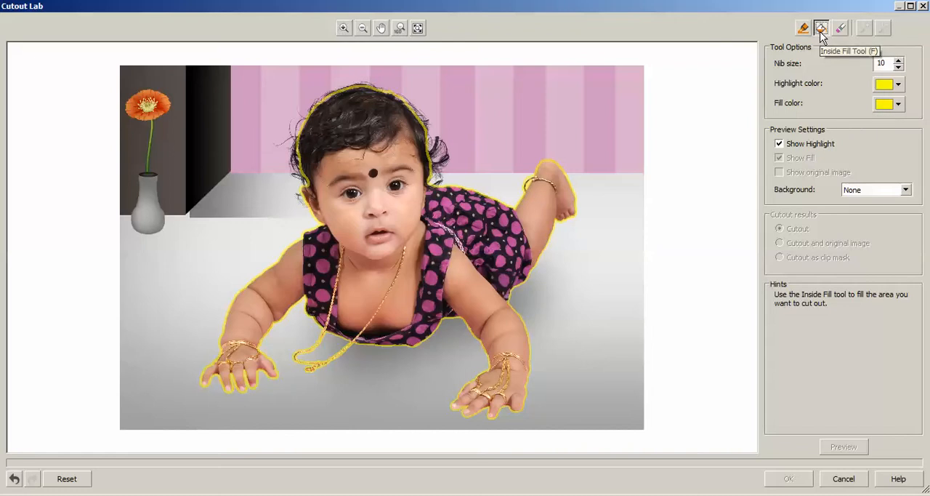
{"action": "left_click", "coordinate": [362, 193]}
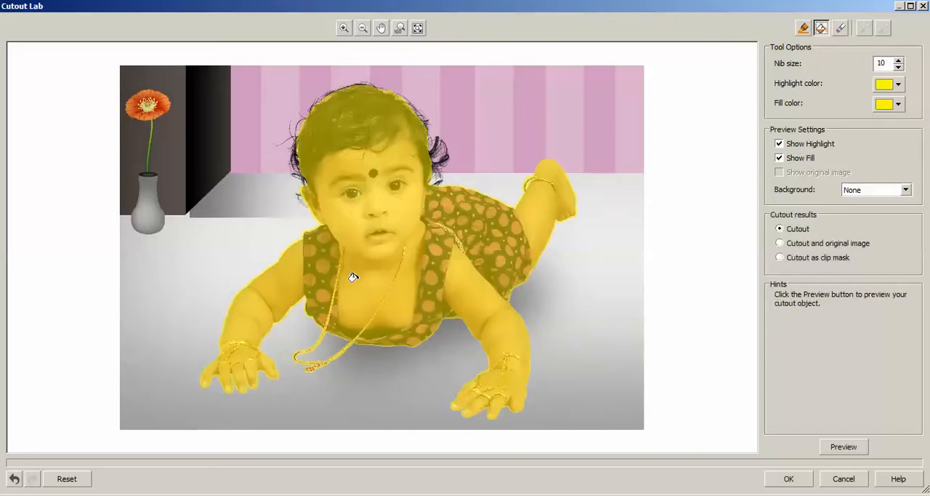
{"action": "scroll", "coordinate": [282, 366], "scroll_direction": "up", "scroll_amount": 4}
{"action": "scroll", "coordinate": [466, 299], "scroll_direction": "up", "scroll_amount": 1}
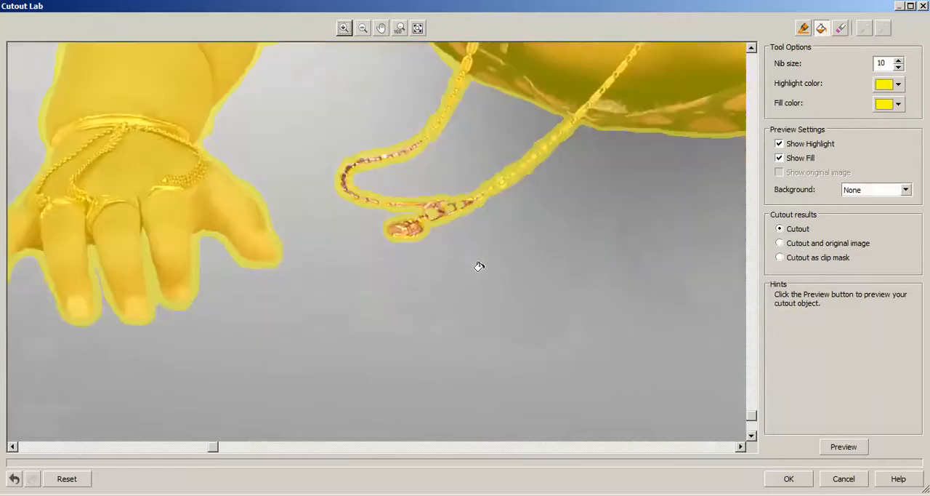
{"action": "scroll", "coordinate": [432, 229], "scroll_direction": "up", "scroll_amount": 1}
{"action": "left_click", "coordinate": [313, 238]}
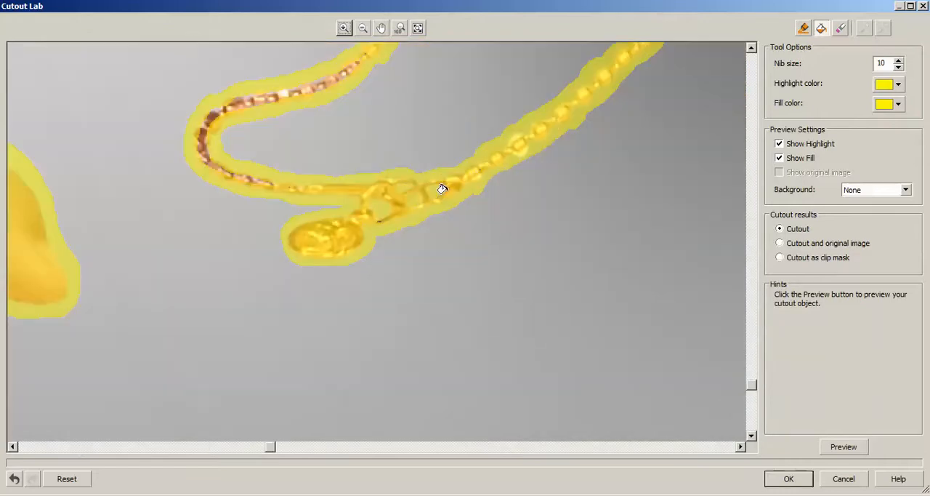
{"action": "left_click", "coordinate": [204, 157]}
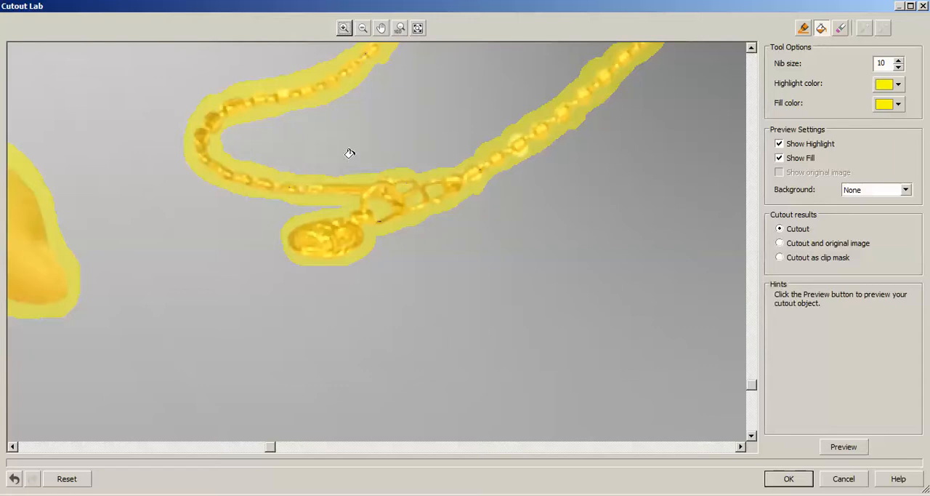
Generate a preview of the baby cutout with its background removed
{"action": "scroll", "coordinate": [348, 140], "scroll_direction": "down", "scroll_amount": 3}
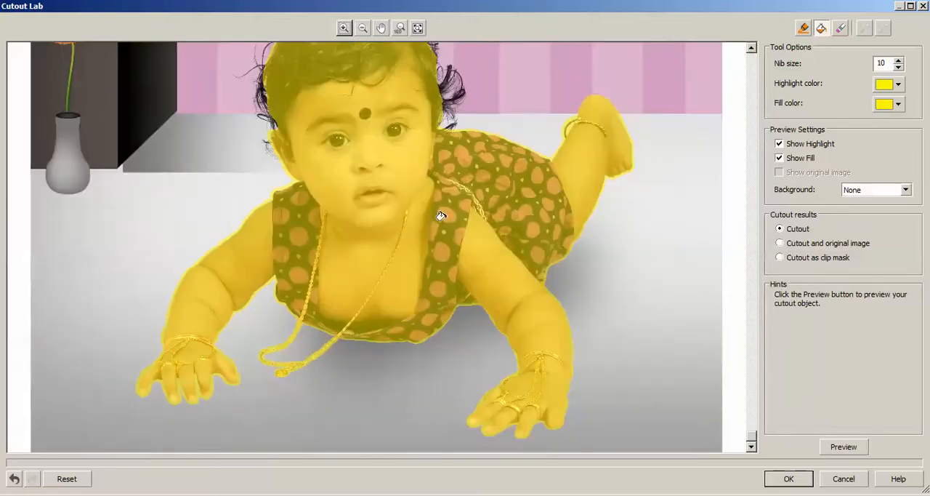
{"action": "scroll", "coordinate": [441, 216], "scroll_direction": "down", "scroll_amount": 1}
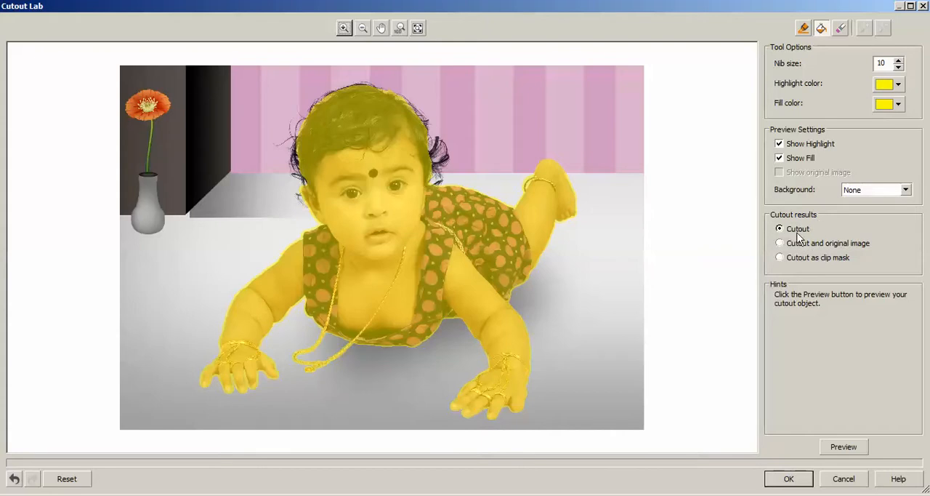
{"action": "left_click", "coordinate": [846, 448]}
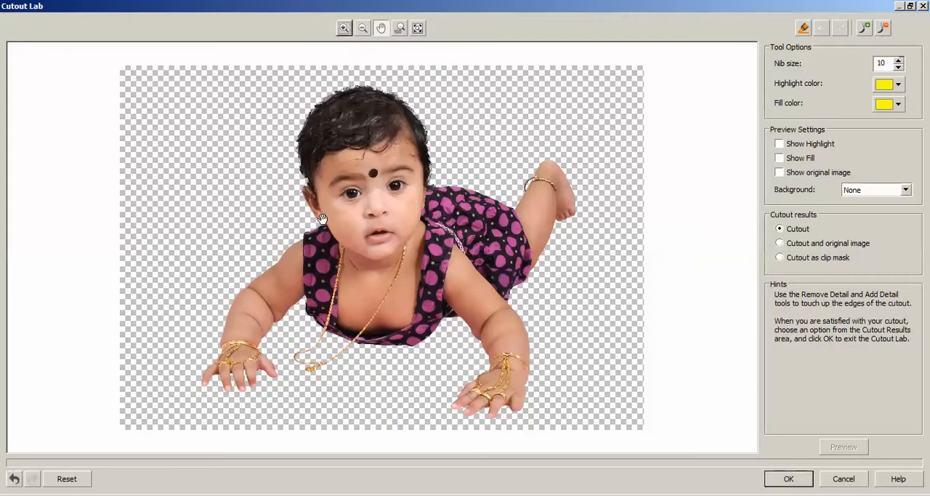
Examine the previewed cutout's edges up close, especially around the hair and the ear
{"action": "scroll", "coordinate": [267, 364], "scroll_direction": "up", "scroll_amount": 4}
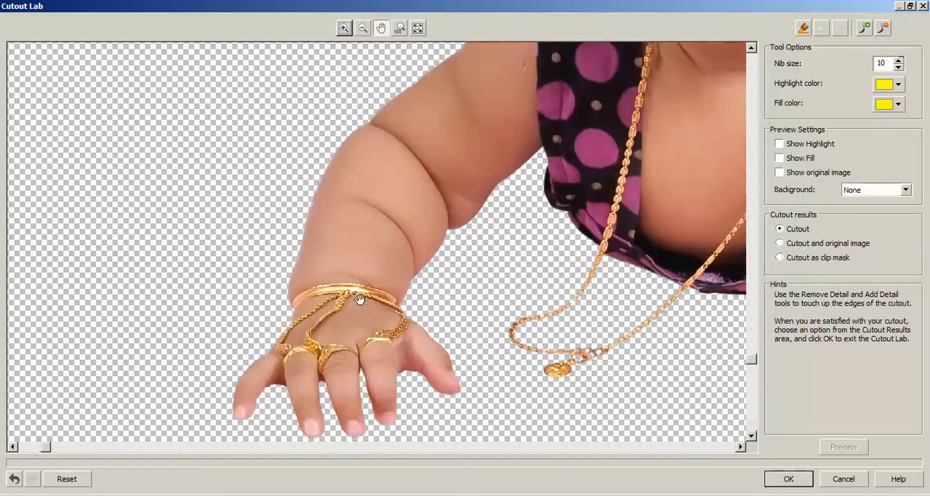
{"action": "left_click_drag", "start_coordinate": [437, 118], "coordinate": [370, 250]}
{"action": "scroll", "coordinate": [522, 169], "scroll_direction": "up", "scroll_amount": 6}
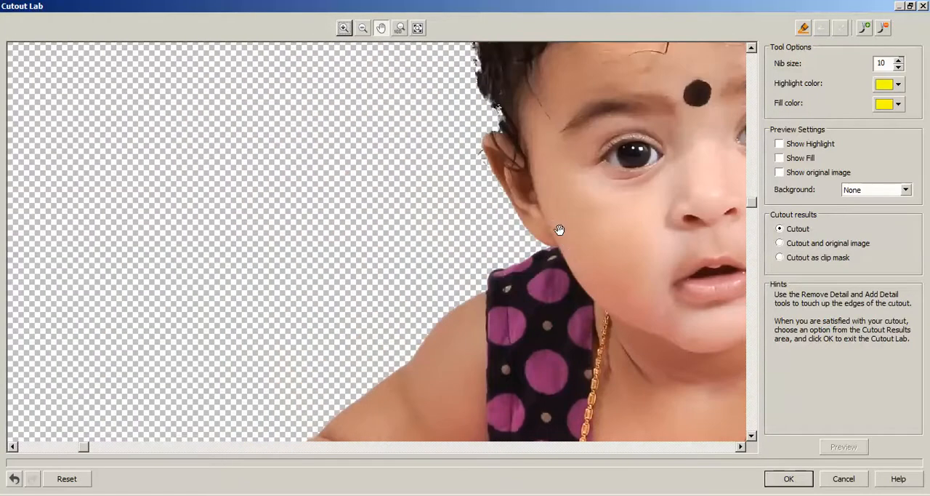
{"action": "scroll", "coordinate": [297, 201], "scroll_direction": "up", "scroll_amount": 4}
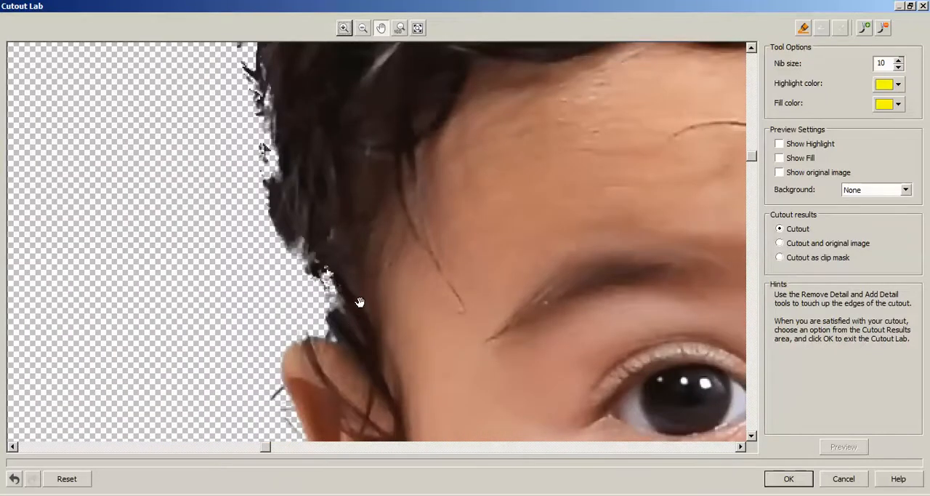
{"action": "left_click_drag", "start_coordinate": [360, 301], "coordinate": [379, 234]}
{"action": "left_click_drag", "start_coordinate": [354, 116], "coordinate": [376, 226]}
{"action": "left_click_drag", "start_coordinate": [382, 149], "coordinate": [353, 305]}
{"action": "left_click_drag", "start_coordinate": [494, 131], "coordinate": [412, 247]}
{"action": "left_click_drag", "start_coordinate": [467, 200], "coordinate": [401, 136]}
{"action": "left_click_drag", "start_coordinate": [386, 334], "coordinate": [379, 251]}
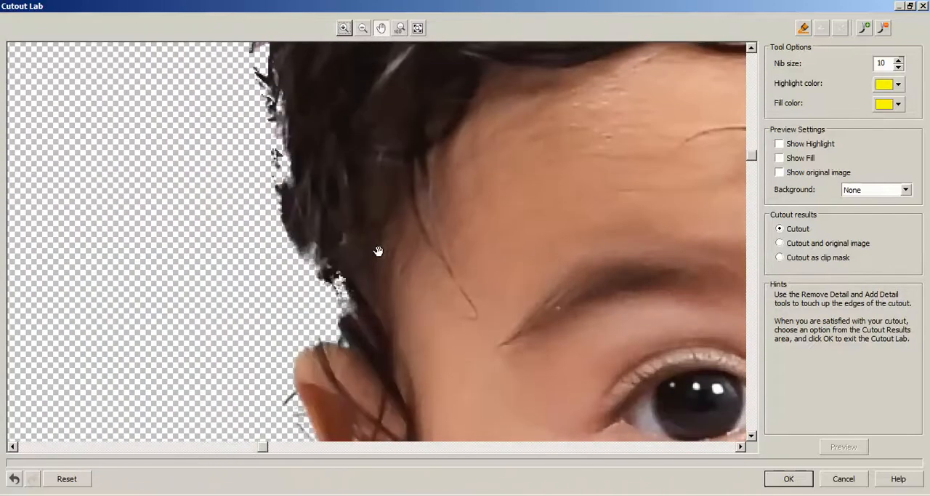
{"action": "left_click_drag", "start_coordinate": [375, 304], "coordinate": [368, 242]}
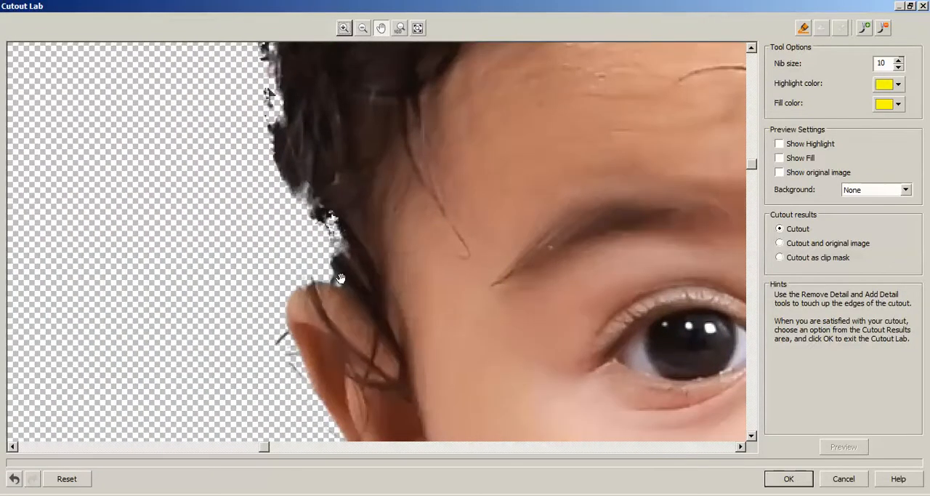
Restore the missing hair pixels above the ear and along the side of the head with the Add Detail tool
{"action": "left_click", "coordinate": [867, 29]}
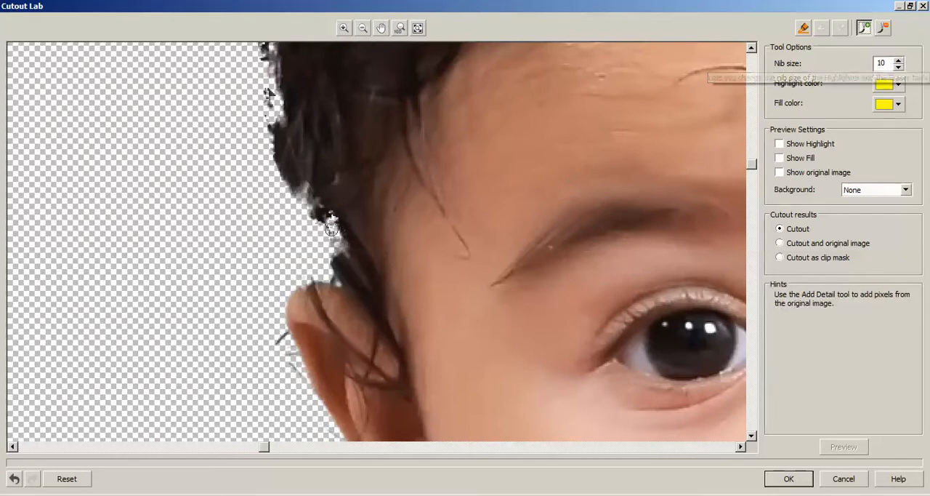
{"action": "mouse_move", "coordinate": [335, 260]}
{"action": "left_mouse_down"}
{"action": "mouse_move", "coordinate": [332, 218]}
{"action": "mouse_move", "coordinate": [340, 254]}
{"action": "mouse_move", "coordinate": [340, 216]}
{"action": "mouse_move", "coordinate": [332, 213]}
{"action": "mouse_move", "coordinate": [335, 241]}
{"action": "mouse_move", "coordinate": [304, 207]}
{"action": "left_mouse_up"}
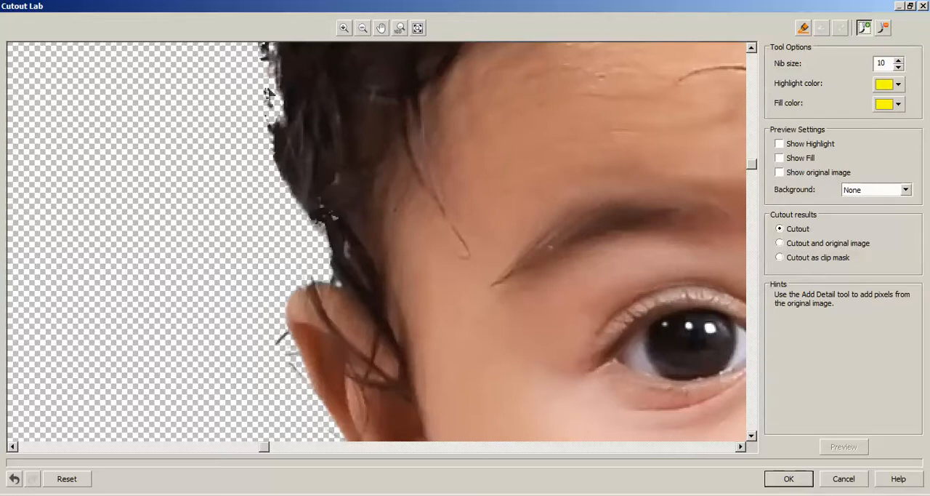
{"action": "left_click", "coordinate": [339, 217]}
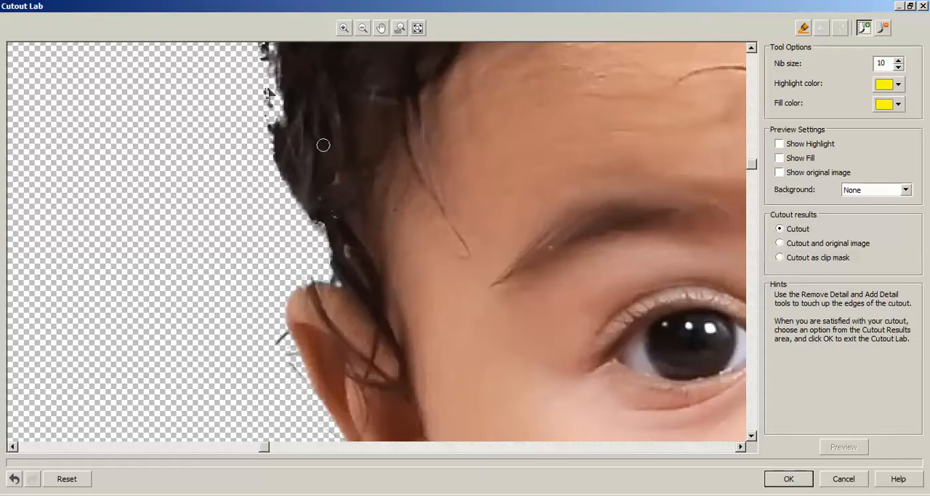
{"action": "left_click_drag", "start_coordinate": [754, 169], "coordinate": [752, 139]}
{"action": "mouse_move", "coordinate": [269, 243]}
{"action": "left_mouse_down"}
{"action": "mouse_move", "coordinate": [275, 305]}
{"action": "mouse_move", "coordinate": [283, 270]}
{"action": "mouse_move", "coordinate": [287, 277]}
{"action": "mouse_move", "coordinate": [274, 280]}
{"action": "mouse_move", "coordinate": [274, 230]}
{"action": "mouse_move", "coordinate": [276, 303]}
{"action": "left_mouse_up"}
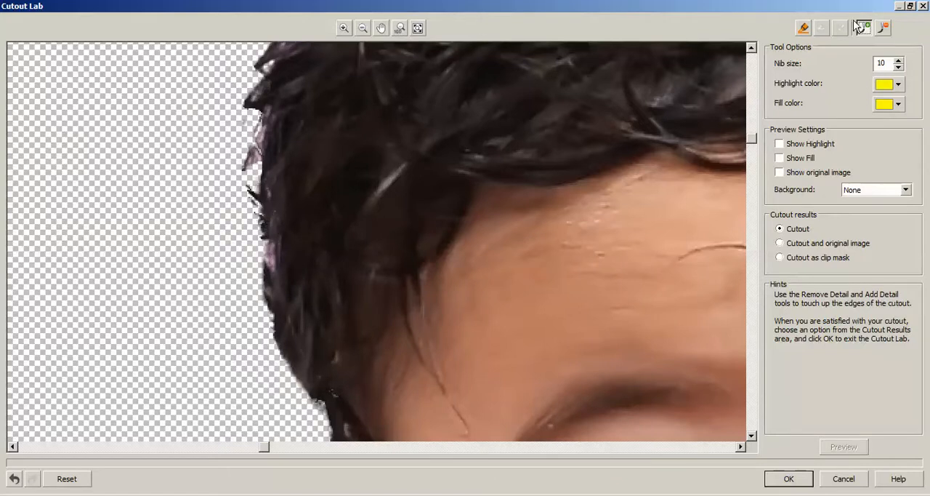
Erase the pink background remnants beside the hair at the temple with the Remove Detail tool
{"action": "left_click", "coordinate": [884, 27]}
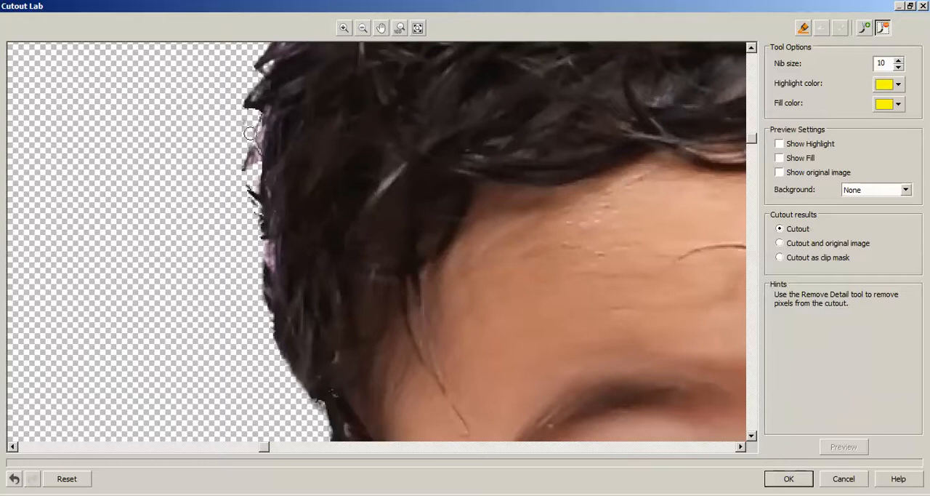
{"action": "mouse_move", "coordinate": [250, 138]}
{"action": "left_mouse_down"}
{"action": "mouse_move", "coordinate": [253, 182]}
{"action": "mouse_move", "coordinate": [250, 154]}
{"action": "left_mouse_up"}
{"action": "left_click", "coordinate": [257, 256]}
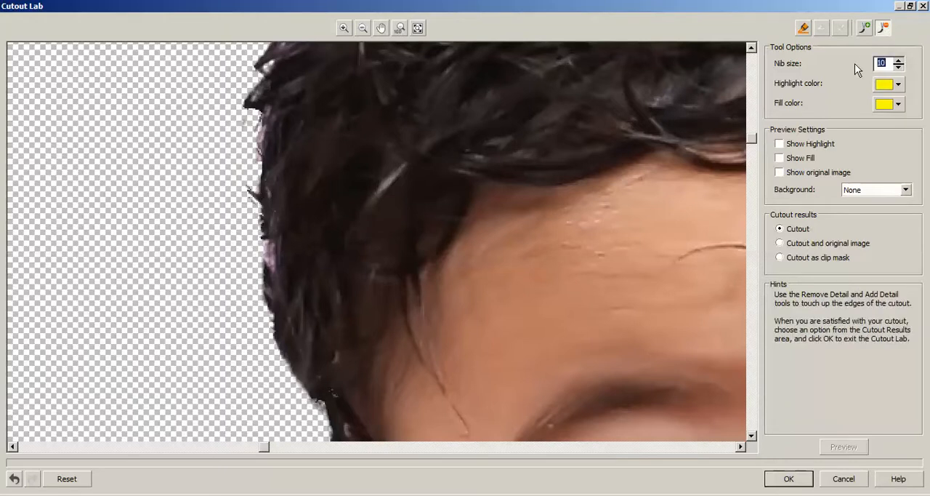
Set the nib size to 20 and trim the stray hair and pink fringe along the upper-left hair edge
{"action": "type", "text": "20"}
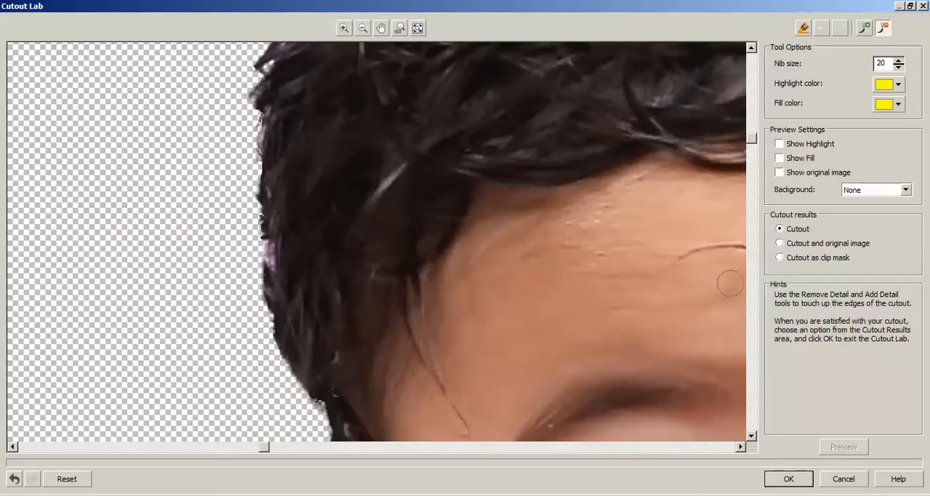
{"action": "scroll", "coordinate": [749, 152], "scroll_direction": "up", "scroll_amount": 5}
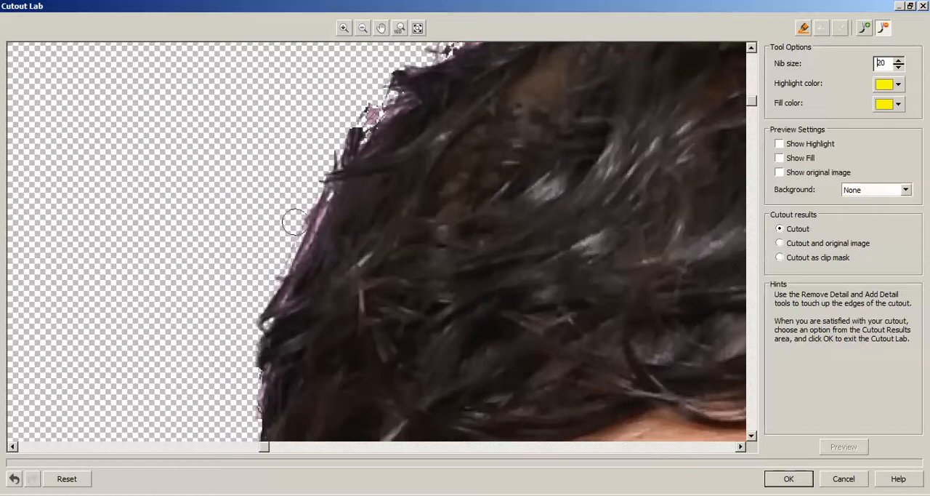
{"action": "mouse_move", "coordinate": [329, 153]}
{"action": "left_mouse_down"}
{"action": "mouse_move", "coordinate": [367, 99]}
{"action": "mouse_move", "coordinate": [379, 89]}
{"action": "mouse_move", "coordinate": [354, 128]}
{"action": "mouse_move", "coordinate": [413, 63]}
{"action": "mouse_move", "coordinate": [381, 82]}
{"action": "mouse_move", "coordinate": [407, 64]}
{"action": "mouse_move", "coordinate": [362, 120]}
{"action": "mouse_move", "coordinate": [411, 94]}
{"action": "left_mouse_up"}
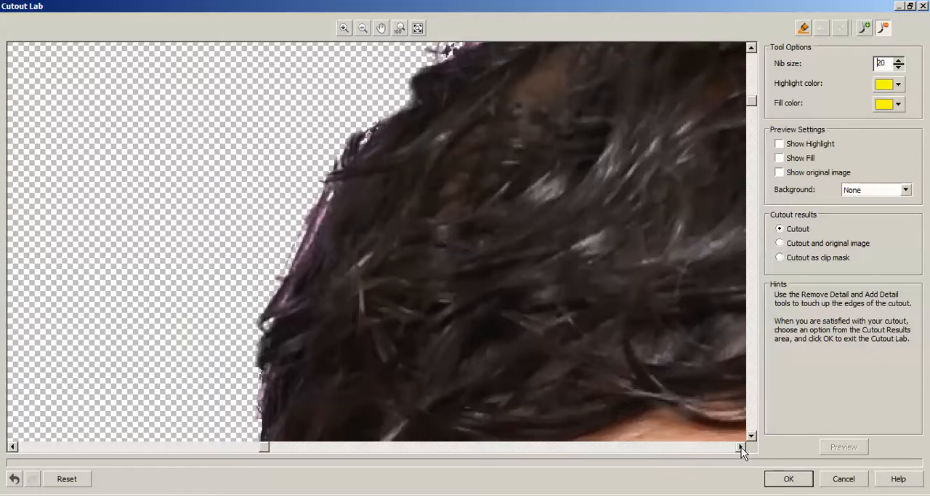
{"action": "mouse_move", "coordinate": [325, 172]}
{"action": "left_mouse_down"}
{"action": "mouse_move", "coordinate": [279, 262]}
{"action": "mouse_move", "coordinate": [319, 198]}
{"action": "mouse_move", "coordinate": [315, 216]}
{"action": "mouse_move", "coordinate": [258, 307]}
{"action": "mouse_move", "coordinate": [252, 413]}
{"action": "left_mouse_up"}
{"action": "mouse_move", "coordinate": [290, 264]}
{"action": "left_mouse_down"}
{"action": "mouse_move", "coordinate": [285, 282]}
{"action": "mouse_move", "coordinate": [317, 203]}
{"action": "left_mouse_up"}
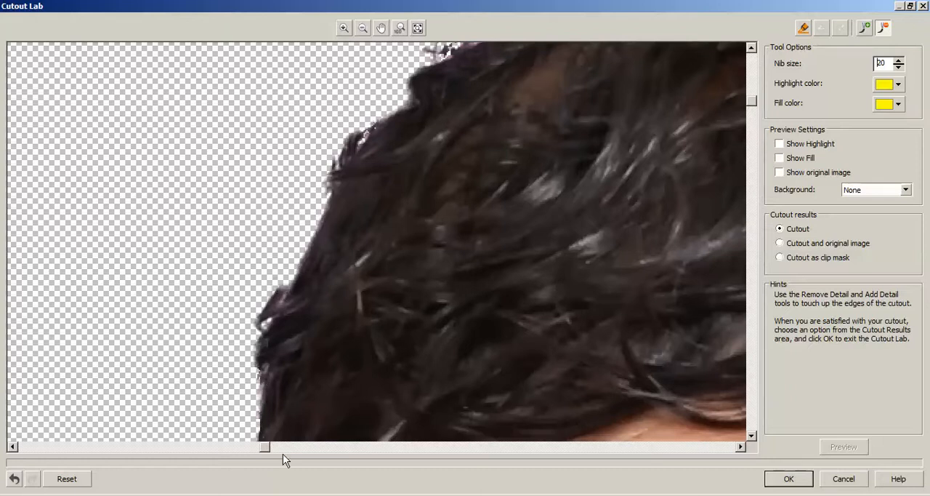
{"action": "mouse_move", "coordinate": [284, 266]}
{"action": "left_mouse_down"}
{"action": "mouse_move", "coordinate": [260, 301]}
{"action": "mouse_move", "coordinate": [245, 378]}
{"action": "left_mouse_up"}
Remove the pink fringe and stray hair along the crown of the head, smoothing its outline
{"action": "left_click_drag", "start_coordinate": [263, 447], "coordinate": [333, 447]}
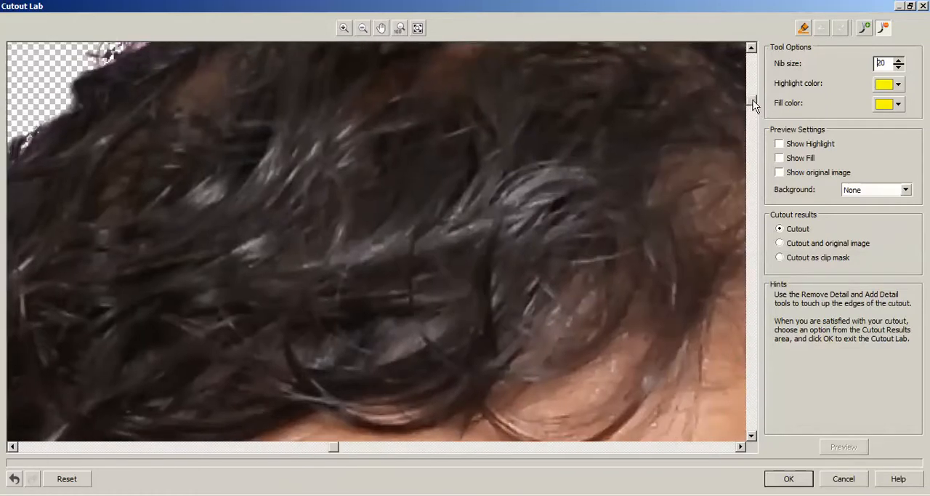
{"action": "left_click_drag", "start_coordinate": [753, 103], "coordinate": [752, 72]}
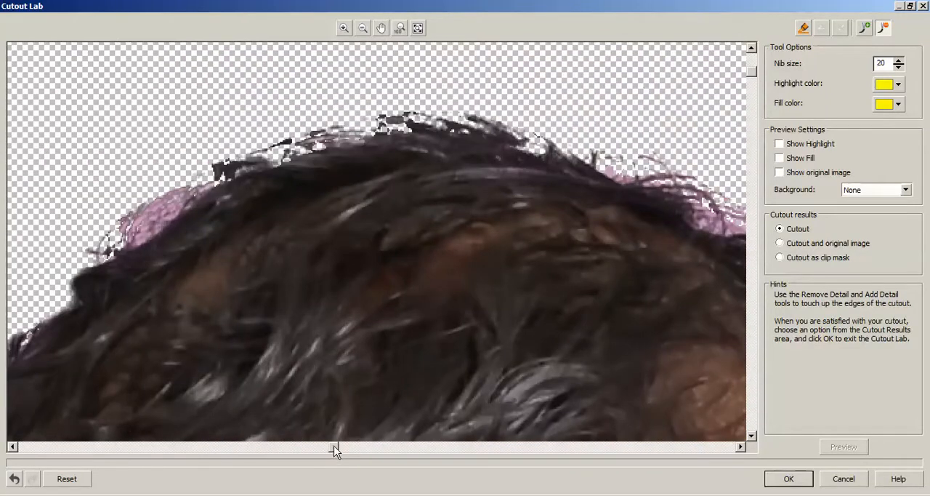
{"action": "left_click_drag", "start_coordinate": [336, 446], "coordinate": [314, 448]}
{"action": "mouse_move", "coordinate": [278, 195]}
{"action": "left_mouse_down"}
{"action": "mouse_move", "coordinate": [205, 250]}
{"action": "mouse_move", "coordinate": [298, 196]}
{"action": "mouse_move", "coordinate": [194, 259]}
{"action": "mouse_move", "coordinate": [129, 323]}
{"action": "mouse_move", "coordinate": [245, 248]}
{"action": "left_mouse_up"}
{"action": "mouse_move", "coordinate": [301, 180]}
{"action": "left_mouse_down"}
{"action": "mouse_move", "coordinate": [450, 131]}
{"action": "mouse_move", "coordinate": [425, 134]}
{"action": "mouse_move", "coordinate": [328, 161]}
{"action": "mouse_move", "coordinate": [545, 132]}
{"action": "mouse_move", "coordinate": [453, 126]}
{"action": "mouse_move", "coordinate": [518, 119]}
{"action": "mouse_move", "coordinate": [472, 120]}
{"action": "mouse_move", "coordinate": [603, 123]}
{"action": "mouse_move", "coordinate": [536, 112]}
{"action": "mouse_move", "coordinate": [608, 128]}
{"action": "mouse_move", "coordinate": [569, 129]}
{"action": "mouse_move", "coordinate": [662, 140]}
{"action": "left_mouse_up"}
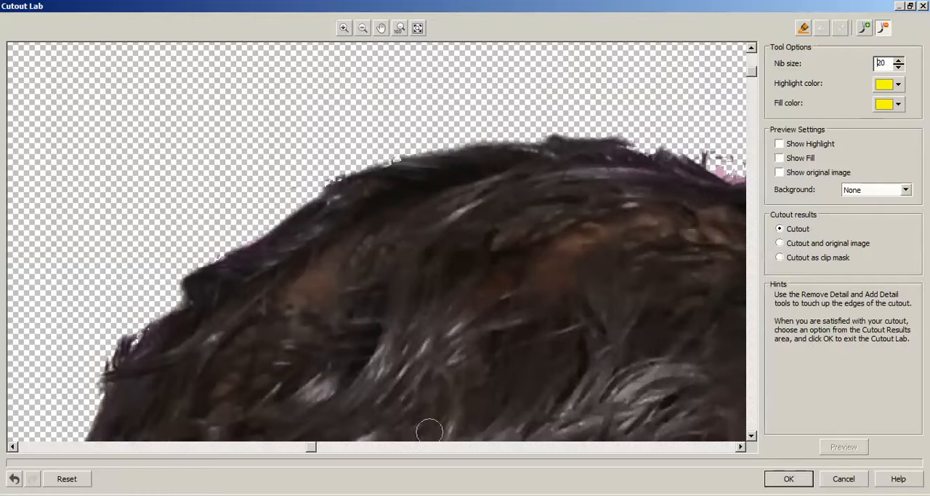
Trim the loose curls and pink background from the hair edge sloping down right of the crown
{"action": "left_click_drag", "start_coordinate": [313, 452], "coordinate": [378, 448]}
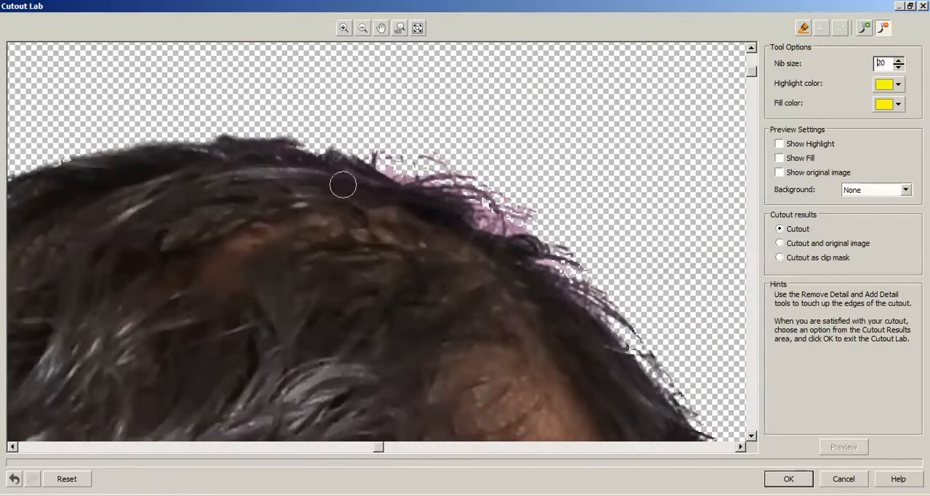
{"action": "mouse_move", "coordinate": [393, 160]}
{"action": "left_mouse_down"}
{"action": "mouse_move", "coordinate": [439, 170]}
{"action": "mouse_move", "coordinate": [380, 160]}
{"action": "mouse_move", "coordinate": [416, 178]}
{"action": "mouse_move", "coordinate": [449, 175]}
{"action": "mouse_move", "coordinate": [494, 199]}
{"action": "mouse_move", "coordinate": [465, 175]}
{"action": "mouse_move", "coordinate": [432, 160]}
{"action": "mouse_move", "coordinate": [477, 199]}
{"action": "mouse_move", "coordinate": [484, 222]}
{"action": "mouse_move", "coordinate": [504, 209]}
{"action": "mouse_move", "coordinate": [529, 217]}
{"action": "mouse_move", "coordinate": [507, 225]}
{"action": "mouse_move", "coordinate": [493, 210]}
{"action": "mouse_move", "coordinate": [501, 202]}
{"action": "mouse_move", "coordinate": [507, 214]}
{"action": "mouse_move", "coordinate": [505, 189]}
{"action": "mouse_move", "coordinate": [449, 165]}
{"action": "mouse_move", "coordinate": [262, 116]}
{"action": "left_mouse_up"}
{"action": "mouse_move", "coordinate": [517, 200]}
{"action": "left_mouse_down"}
{"action": "mouse_move", "coordinate": [550, 222]}
{"action": "mouse_move", "coordinate": [585, 275]}
{"action": "mouse_move", "coordinate": [570, 282]}
{"action": "mouse_move", "coordinate": [614, 312]}
{"action": "mouse_move", "coordinate": [556, 265]}
{"action": "mouse_move", "coordinate": [665, 367]}
{"action": "mouse_move", "coordinate": [651, 346]}
{"action": "mouse_move", "coordinate": [711, 434]}
{"action": "left_mouse_up"}
Clean the stray hair off the right side of the head, down to the strands overlapping the dress shoulder
{"action": "left_click_drag", "start_coordinate": [754, 75], "coordinate": [750, 118]}
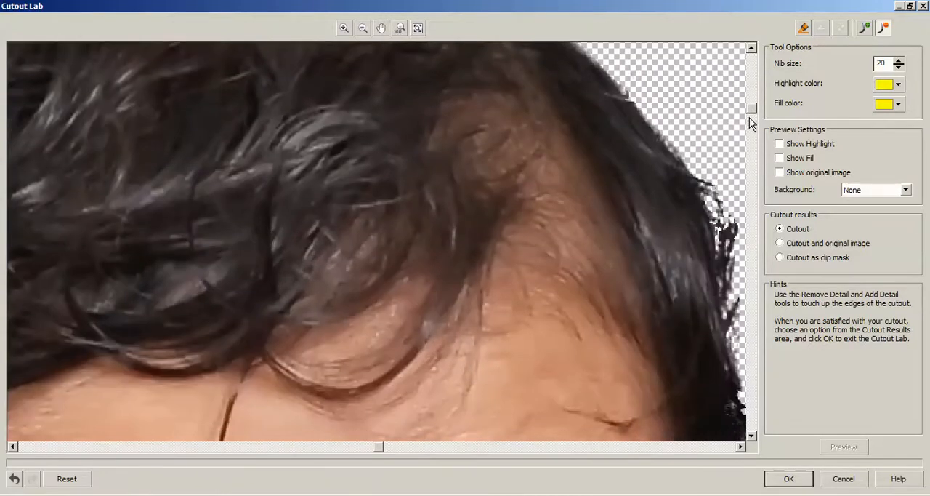
{"action": "left_click_drag", "start_coordinate": [380, 449], "coordinate": [452, 451]}
{"action": "mouse_move", "coordinate": [326, 149]}
{"action": "left_mouse_down"}
{"action": "mouse_move", "coordinate": [371, 234]}
{"action": "mouse_move", "coordinate": [370, 200]}
{"action": "mouse_move", "coordinate": [377, 322]}
{"action": "mouse_move", "coordinate": [346, 173]}
{"action": "left_mouse_up"}
{"action": "left_click_drag", "start_coordinate": [748, 110], "coordinate": [752, 139]}
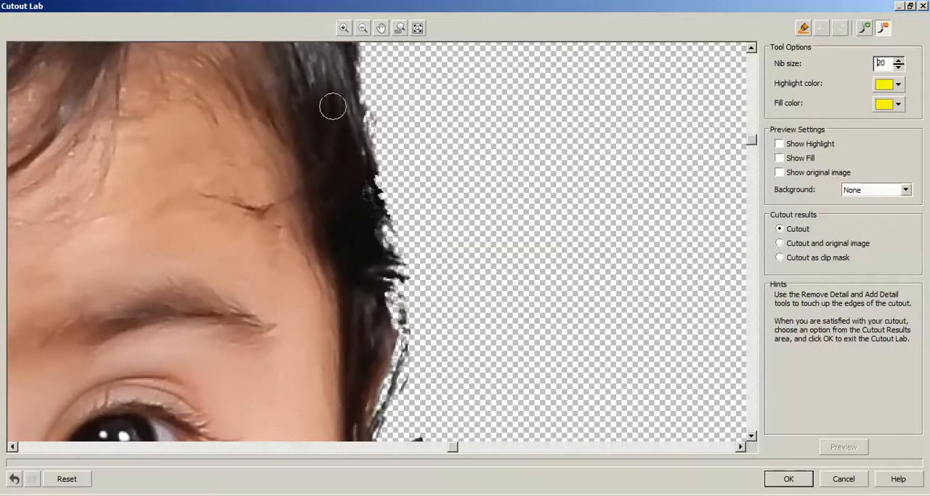
{"action": "mouse_move", "coordinate": [360, 83]}
{"action": "left_mouse_down"}
{"action": "mouse_move", "coordinate": [392, 193]}
{"action": "mouse_move", "coordinate": [401, 296]}
{"action": "mouse_move", "coordinate": [384, 202]}
{"action": "mouse_move", "coordinate": [409, 331]}
{"action": "mouse_move", "coordinate": [404, 361]}
{"action": "mouse_move", "coordinate": [402, 318]}
{"action": "mouse_move", "coordinate": [396, 385]}
{"action": "mouse_move", "coordinate": [405, 335]}
{"action": "mouse_move", "coordinate": [410, 356]}
{"action": "mouse_move", "coordinate": [382, 413]}
{"action": "left_mouse_up"}
{"action": "left_click_drag", "start_coordinate": [752, 144], "coordinate": [748, 182]}
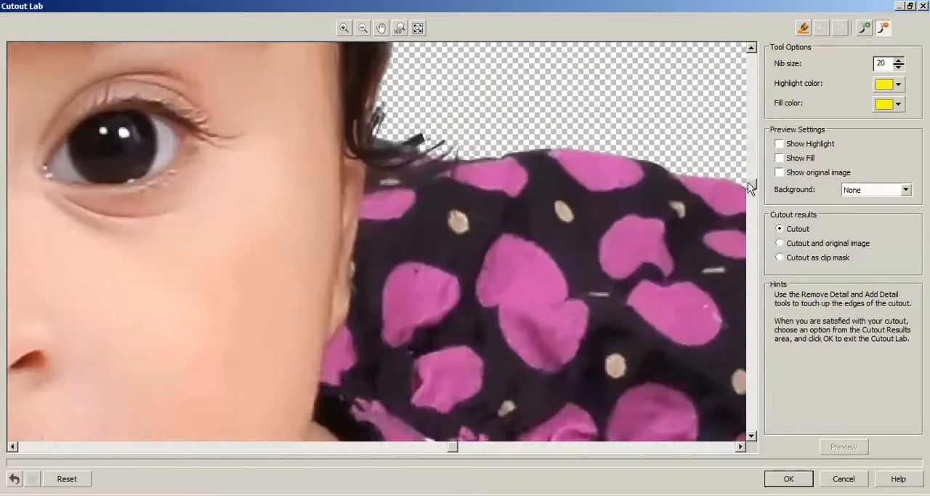
{"action": "mouse_move", "coordinate": [394, 162]}
{"action": "left_mouse_down"}
{"action": "mouse_move", "coordinate": [386, 182]}
{"action": "mouse_move", "coordinate": [403, 198]}
{"action": "left_mouse_up"}
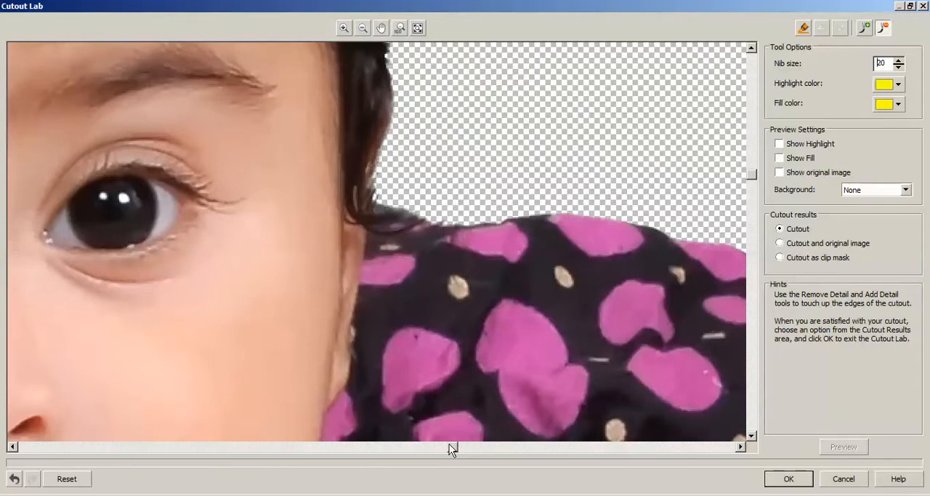
Check the cutout's edges around the anklet, the raised leg and the necklace pendant
{"action": "left_click_drag", "start_coordinate": [448, 443], "coordinate": [637, 446]}
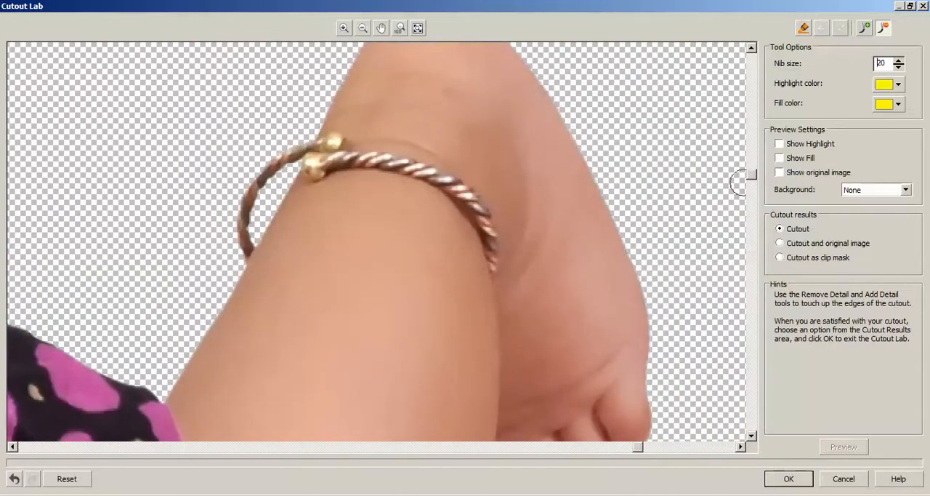
{"action": "left_click_drag", "start_coordinate": [753, 177], "coordinate": [746, 234]}
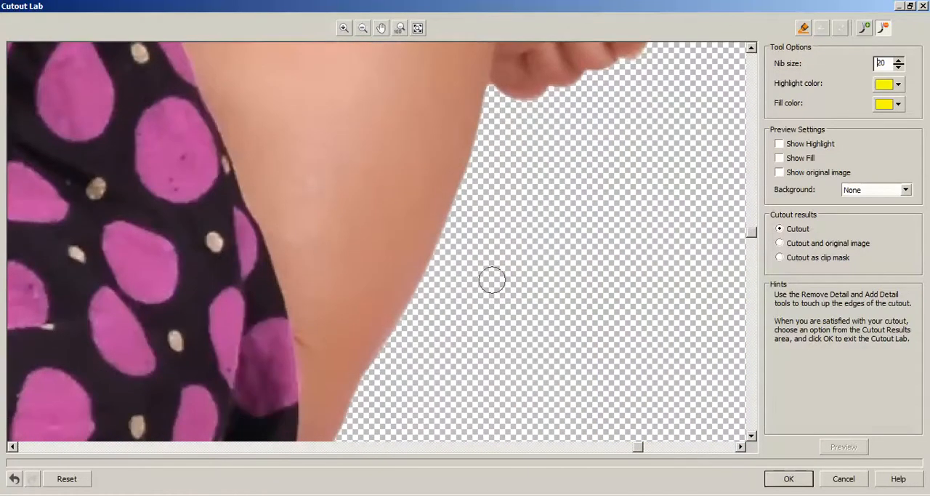
{"action": "scroll", "coordinate": [381, 302], "scroll_direction": "down", "scroll_amount": 1}
{"action": "scroll", "coordinate": [381, 302], "scroll_direction": "down", "scroll_amount": 2}
{"action": "scroll", "coordinate": [348, 306], "scroll_direction": "down", "scroll_amount": 1}
{"action": "scroll", "coordinate": [319, 349], "scroll_direction": "up", "scroll_amount": 6}
{"action": "scroll", "coordinate": [613, 226], "scroll_direction": "up", "scroll_amount": 1}
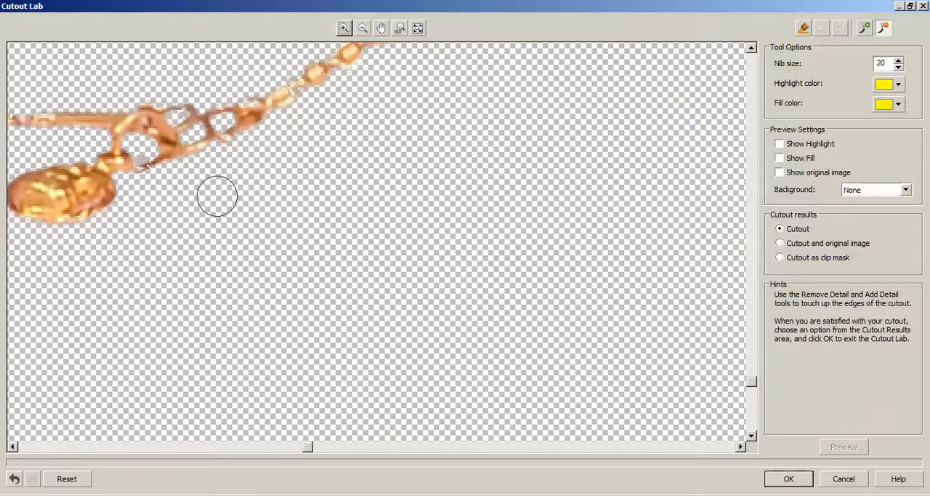
{"action": "left_click_drag", "start_coordinate": [308, 448], "coordinate": [274, 449]}
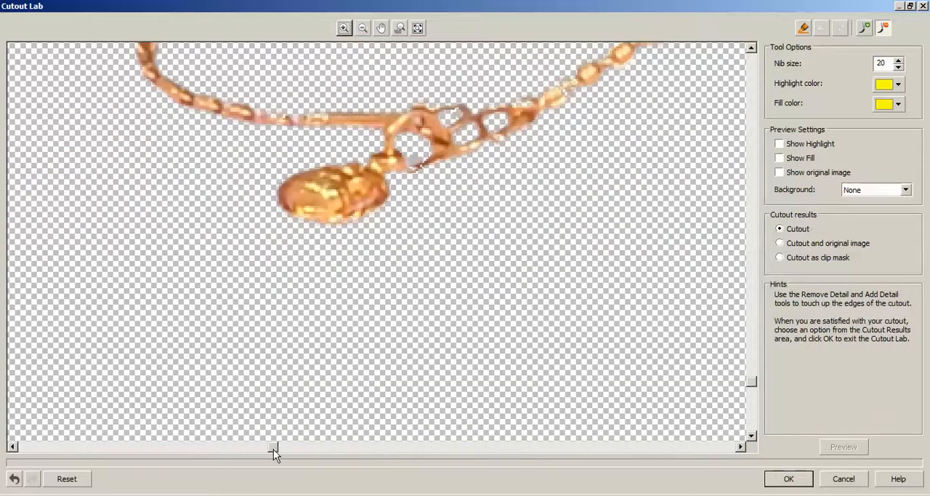
Restore the missing bead link in the necklace's upper strand using Add Detail with a nib size of 10
{"action": "left_click_drag", "start_coordinate": [759, 379], "coordinate": [751, 351]}
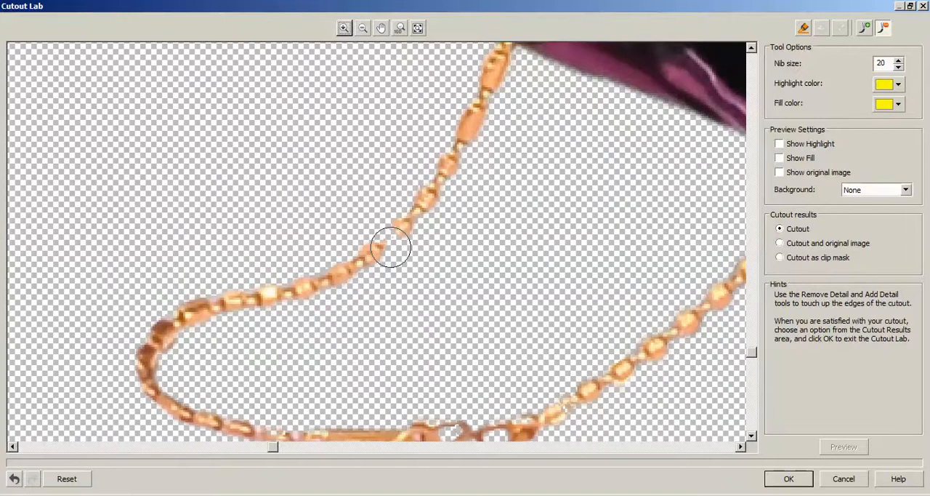
{"action": "left_click", "coordinate": [864, 28]}
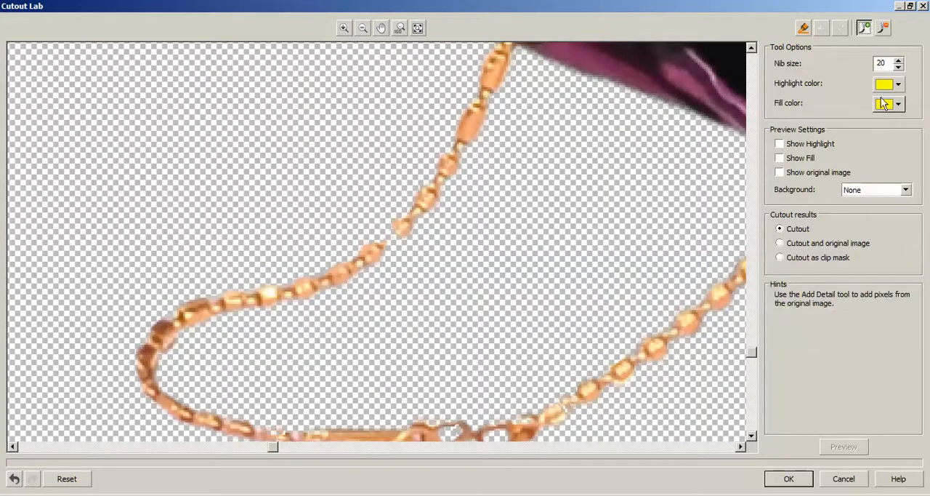
{"action": "type", "text": "10"}
{"action": "left_click_drag", "start_coordinate": [420, 220], "coordinate": [395, 232]}
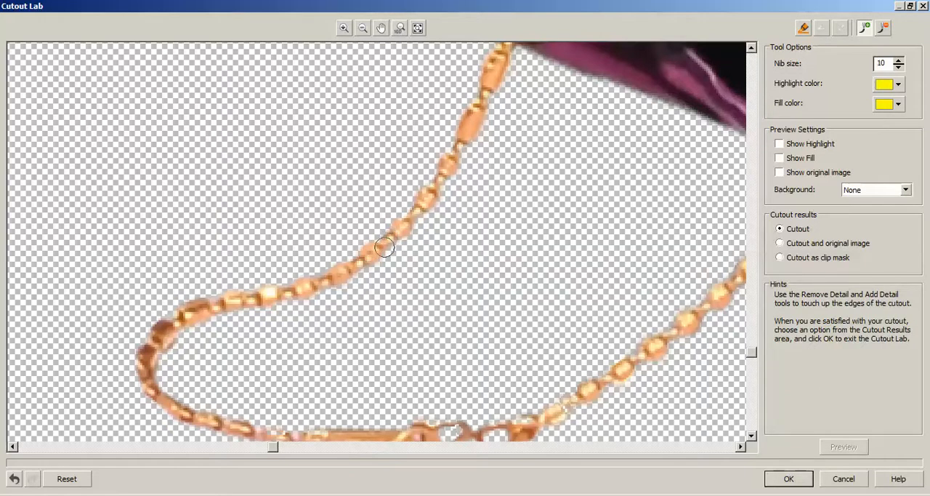
Accept the baby cutout and save the changes to baby.JPG, returning to the CorelDRAW page
{"action": "scroll", "coordinate": [471, 256], "scroll_direction": "down", "scroll_amount": 1}
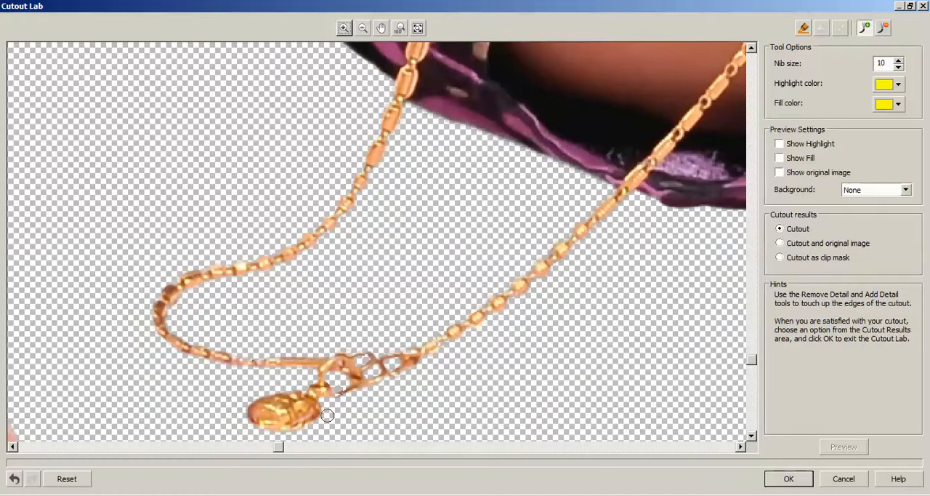
{"action": "scroll", "coordinate": [327, 415], "scroll_direction": "down", "scroll_amount": 5}
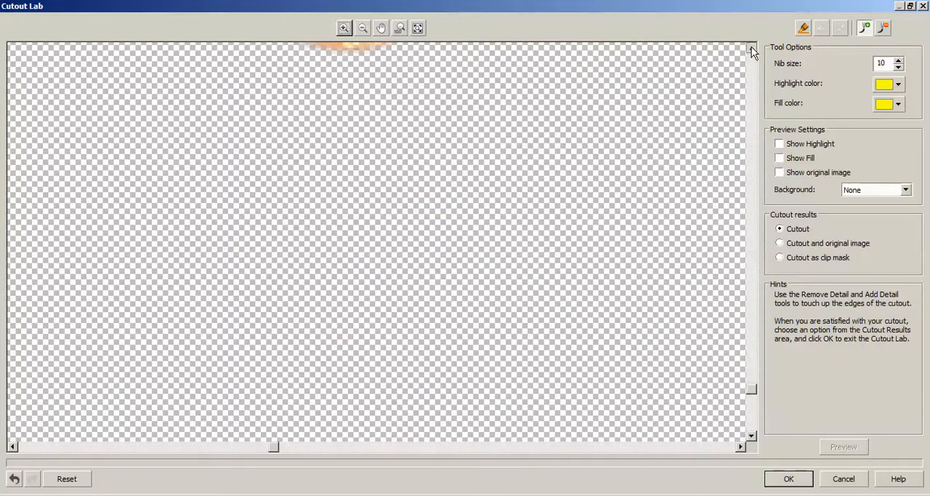
{"action": "left_click_drag", "start_coordinate": [753, 388], "coordinate": [753, 378]}
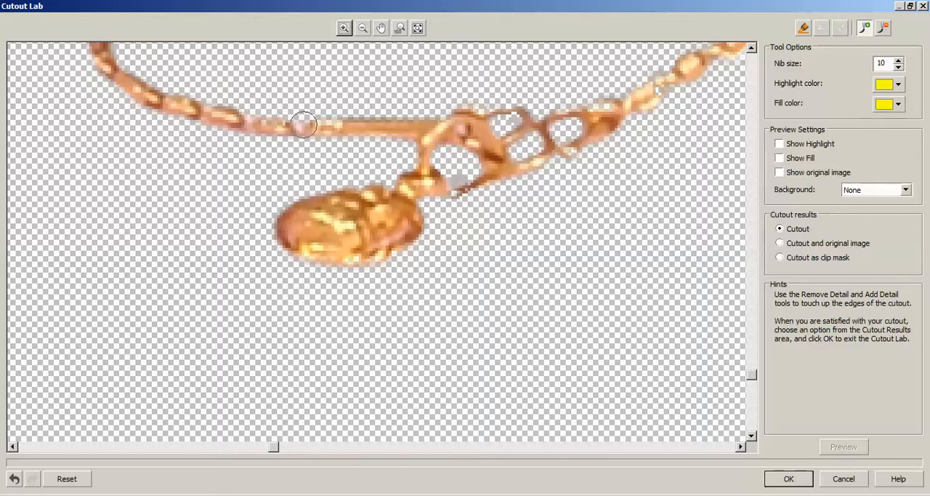
{"action": "scroll", "coordinate": [420, 170], "scroll_direction": "down", "scroll_amount": 2}
{"action": "scroll", "coordinate": [474, 110], "scroll_direction": "down", "scroll_amount": 2}
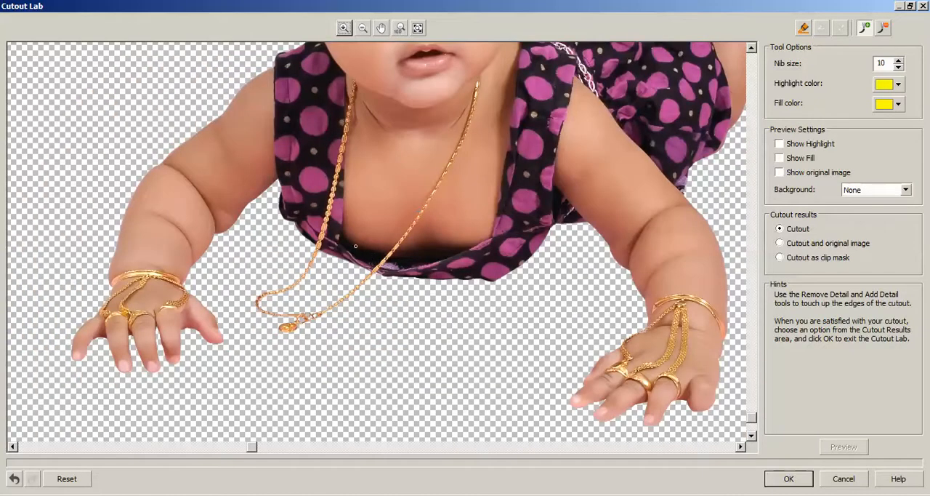
{"action": "scroll", "coordinate": [463, 179], "scroll_direction": "down", "scroll_amount": 3}
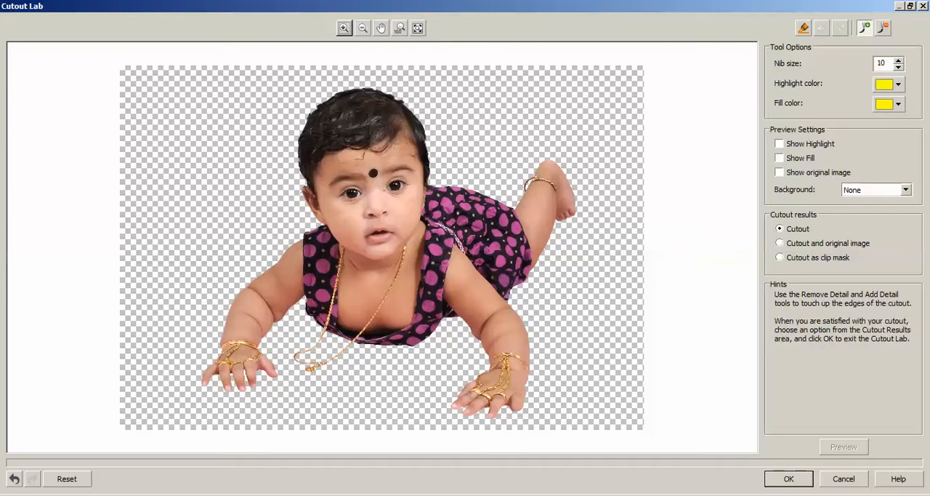
{"action": "left_click", "coordinate": [789, 479]}
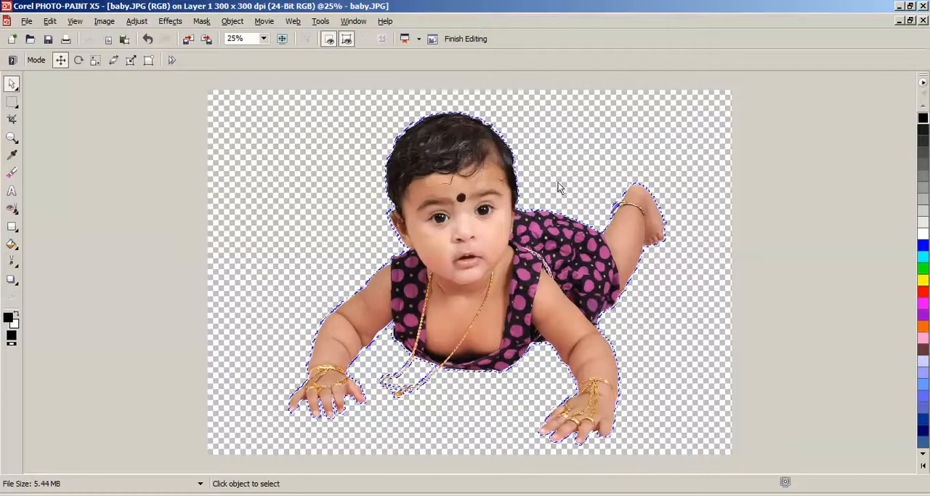
{"action": "left_click", "coordinate": [924, 9]}
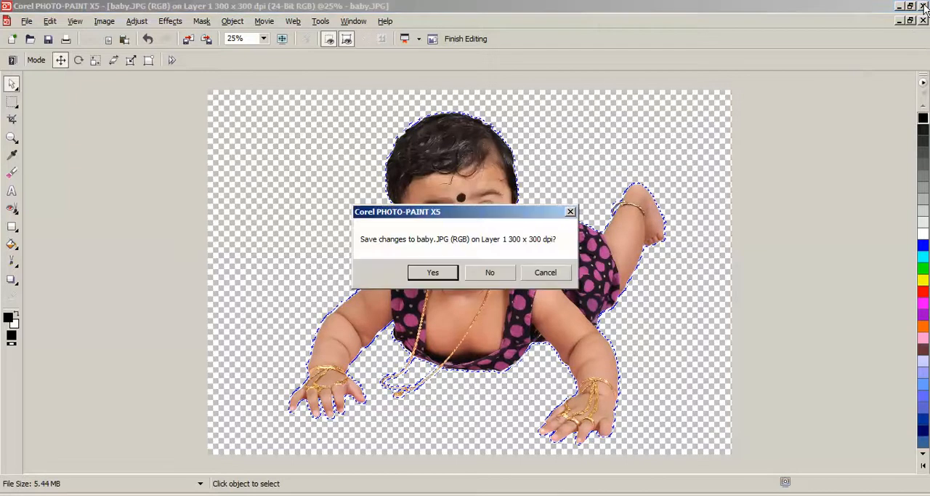
{"action": "left_click", "coordinate": [433, 274]}
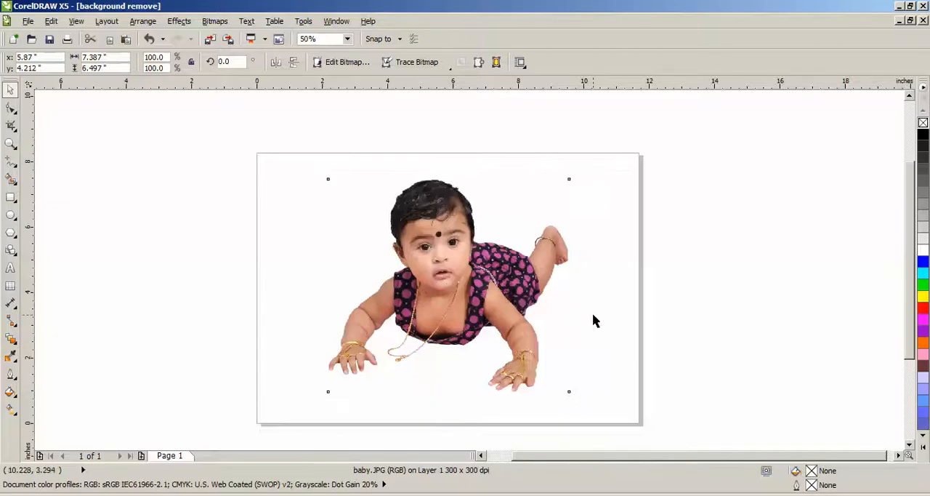
Scale the baby cutout down to about 4.18 by 3.68 inches
{"action": "left_click", "coordinate": [593, 313]}
{"action": "scroll", "coordinate": [407, 278], "scroll_direction": "up", "scroll_amount": 2}
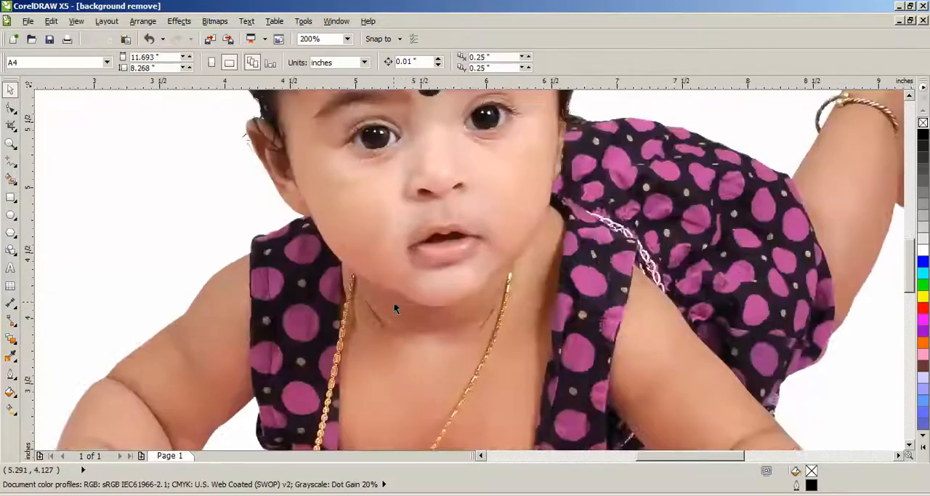
{"action": "scroll", "coordinate": [383, 304], "scroll_direction": "down", "scroll_amount": 3}
{"action": "left_click", "coordinate": [434, 298]}
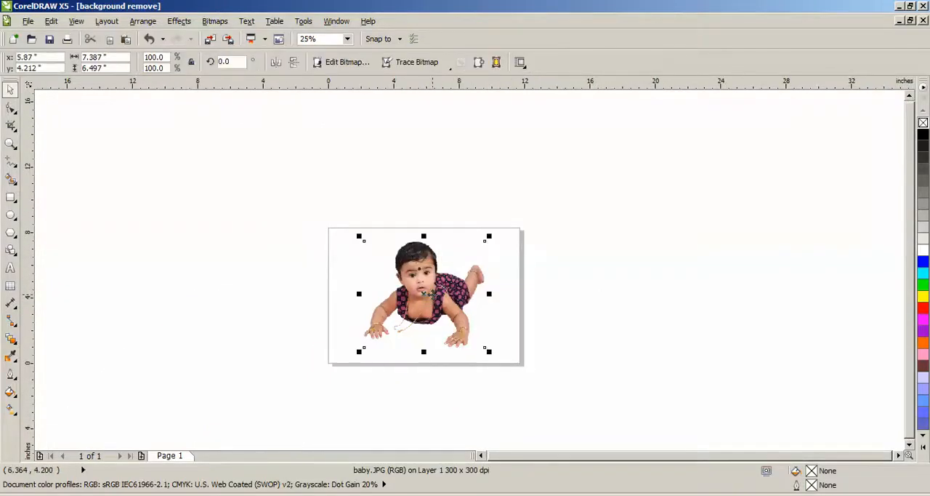
{"action": "scroll", "coordinate": [434, 298], "scroll_direction": "up", "scroll_amount": 1}
{"action": "left_click_drag", "start_coordinate": [538, 402], "coordinate": [434, 309]}
{"action": "left_click", "coordinate": [547, 324]}
Move the baby cutout to the page's upper right edge and deselect it
{"action": "left_click_drag", "start_coordinate": [377, 247], "coordinate": [570, 243]}
{"action": "left_click", "coordinate": [729, 304]}
{"action": "left_click", "coordinate": [509, 331]}
{"action": "left_click", "coordinate": [662, 279]}
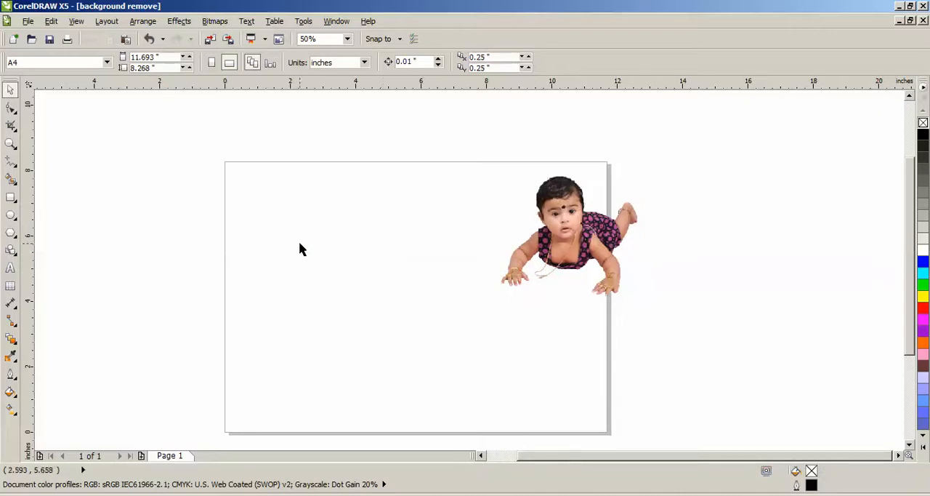
Import the garden photo e23 (29).jpg from the Desktop and place it across the page at about 11.4 by 7.4 inches
{"action": "left_click", "coordinate": [29, 22]}
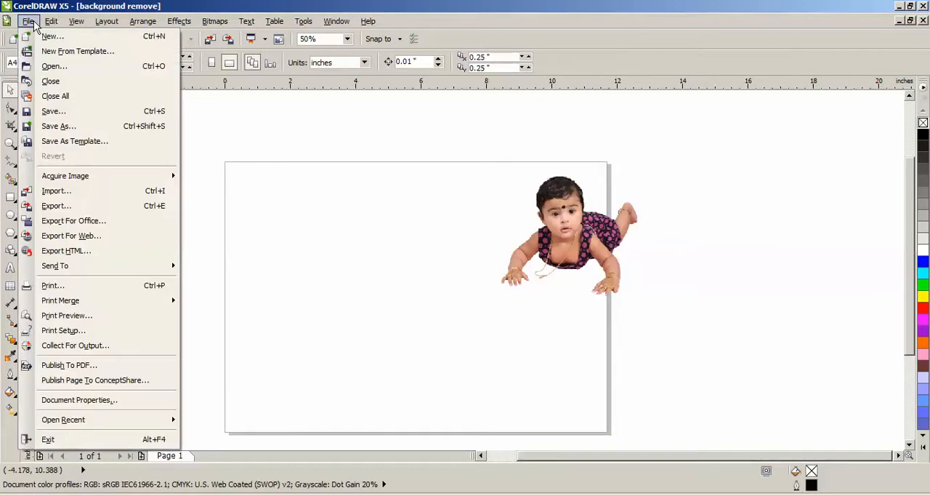
{"action": "left_click", "coordinate": [64, 191]}
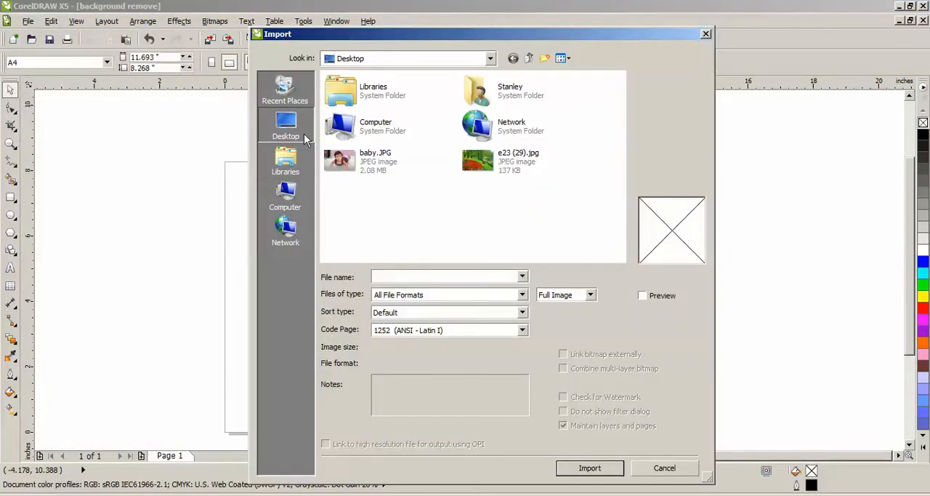
{"action": "left_click", "coordinate": [469, 164]}
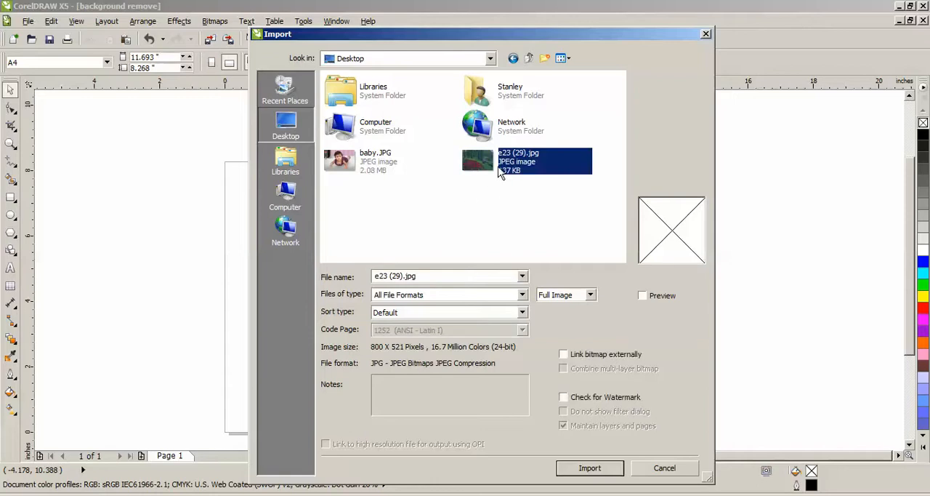
{"action": "left_click", "coordinate": [589, 467]}
{"action": "left_click_drag", "start_coordinate": [235, 186], "coordinate": [607, 390]}
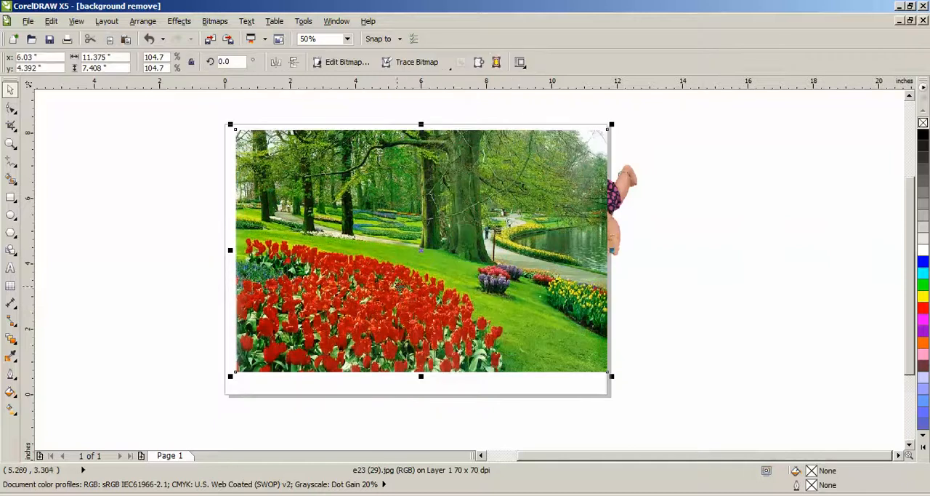
Pull the baby cutout clear of the page and fit the garden photo to the page by shifting and stretching it slightly
{"action": "left_click", "coordinate": [626, 202]}
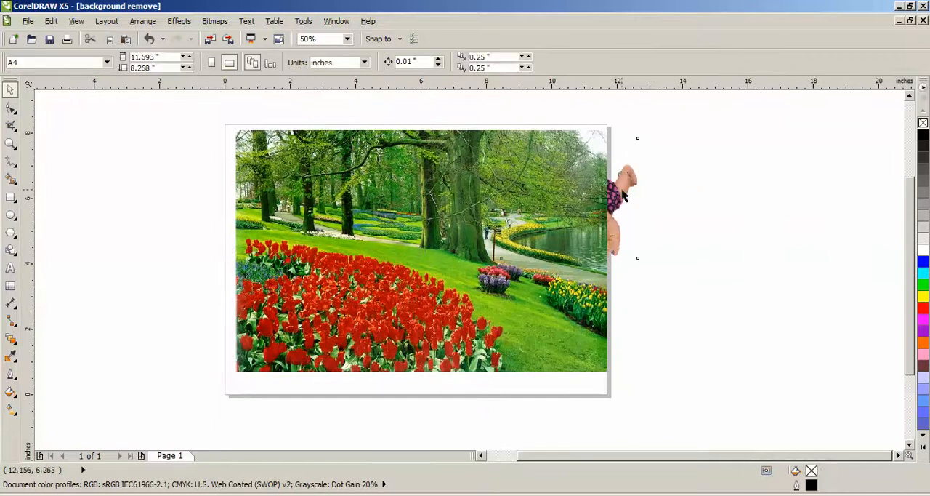
{"action": "left_click_drag", "start_coordinate": [624, 195], "coordinate": [753, 205]}
{"action": "left_click_drag", "start_coordinate": [406, 309], "coordinate": [402, 310]}
{"action": "left_click", "coordinate": [612, 354]}
{"action": "left_click", "coordinate": [556, 366]}
{"action": "left_click_drag", "start_coordinate": [416, 379], "coordinate": [415, 387]}
{"action": "left_click", "coordinate": [533, 405]}
Bring the baby cutout to the front of the page and position it over the tulip bed
{"action": "left_click_drag", "start_coordinate": [746, 205], "coordinate": [616, 221]}
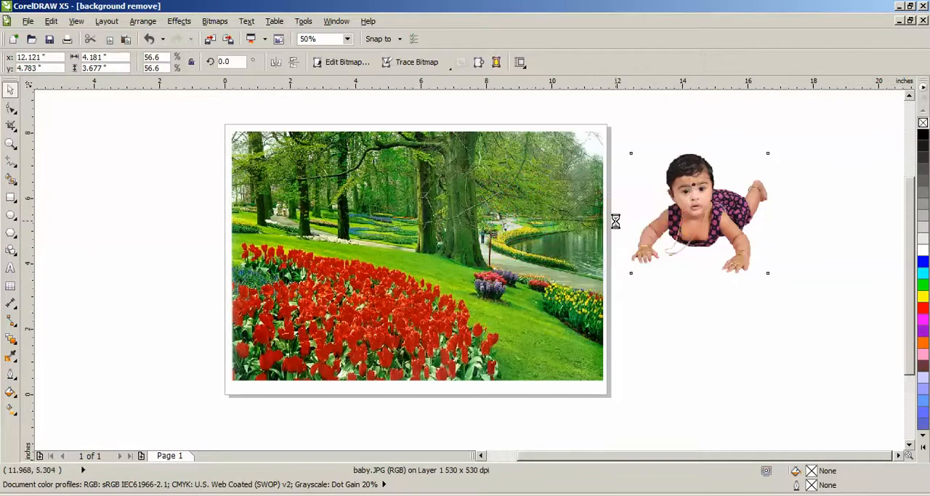
{"action": "left_click", "coordinate": [153, 22]}
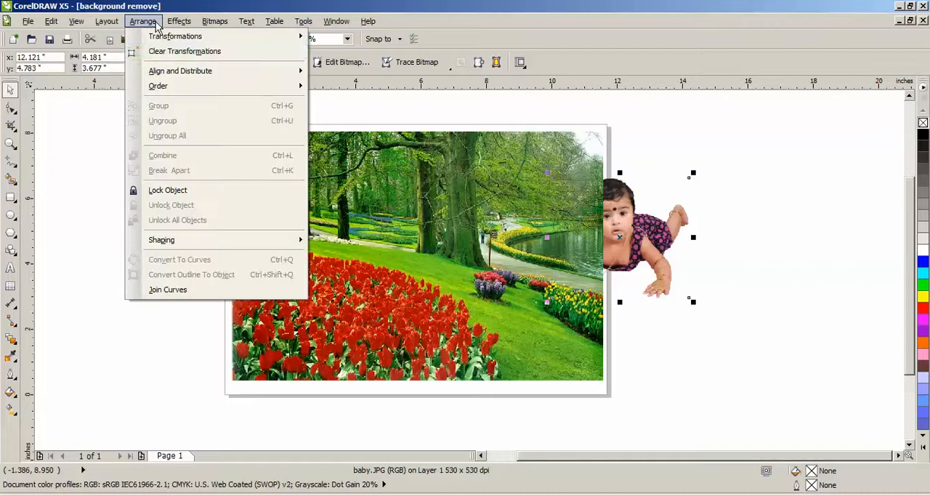
{"action": "mouse_move", "coordinate": [175, 88]}
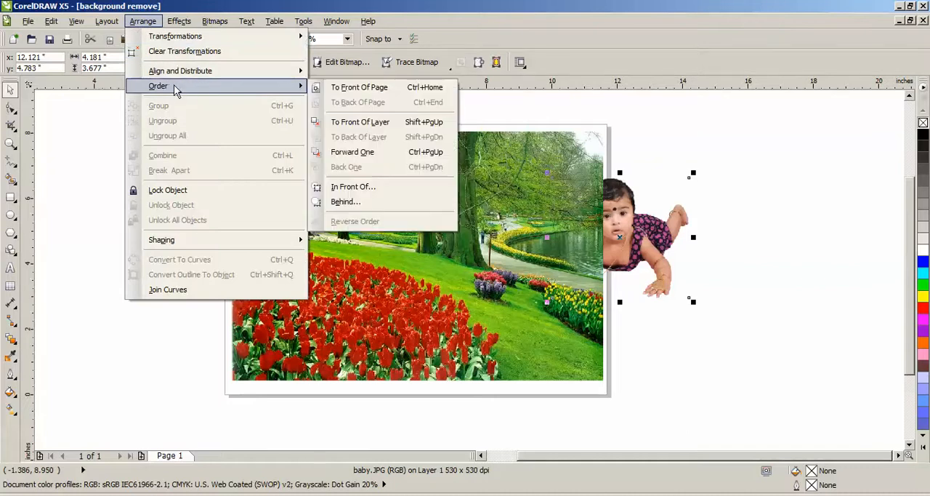
{"action": "left_click", "coordinate": [377, 88]}
{"action": "left_click_drag", "start_coordinate": [618, 234], "coordinate": [391, 234]}
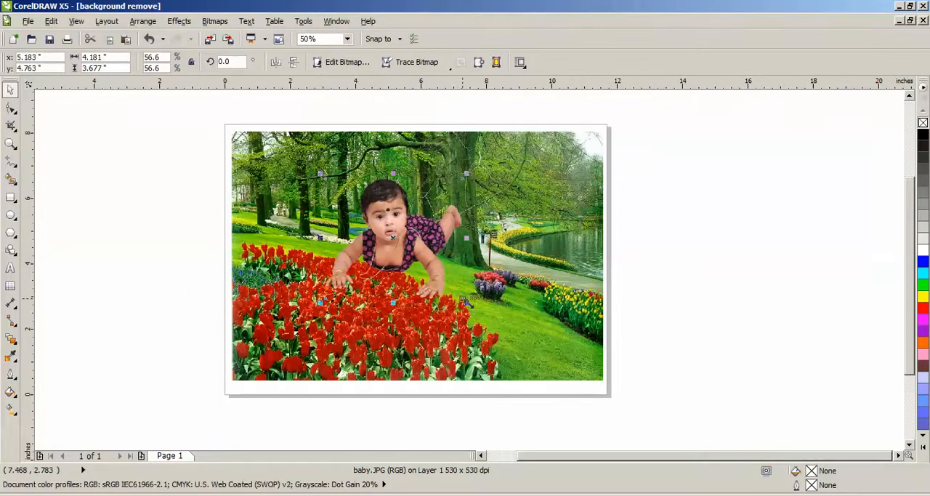
Enlarge the baby cutout to about 5.38 by 4.73 inches and lower it further into the tulips
{"action": "left_click_drag", "start_coordinate": [466, 301], "coordinate": [506, 336]}
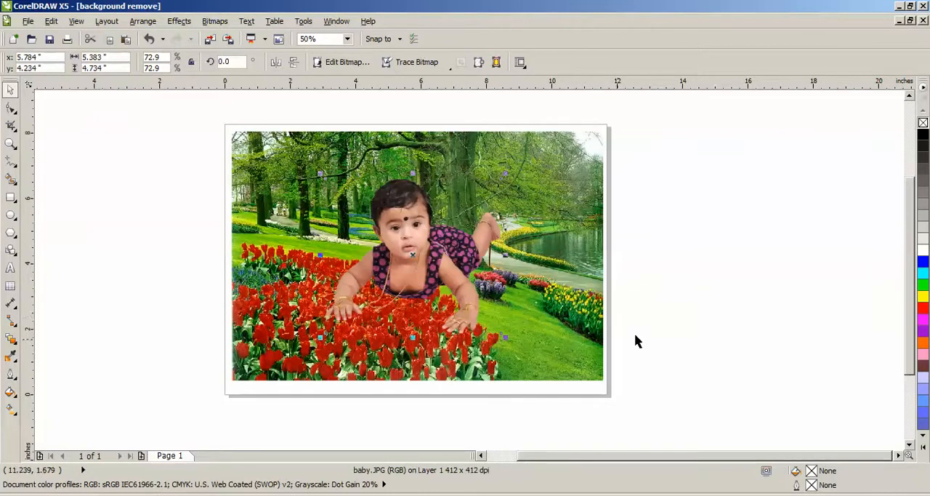
{"action": "left_click", "coordinate": [666, 334]}
{"action": "left_click_drag", "start_coordinate": [399, 228], "coordinate": [416, 257]}
{"action": "left_click", "coordinate": [696, 308]}
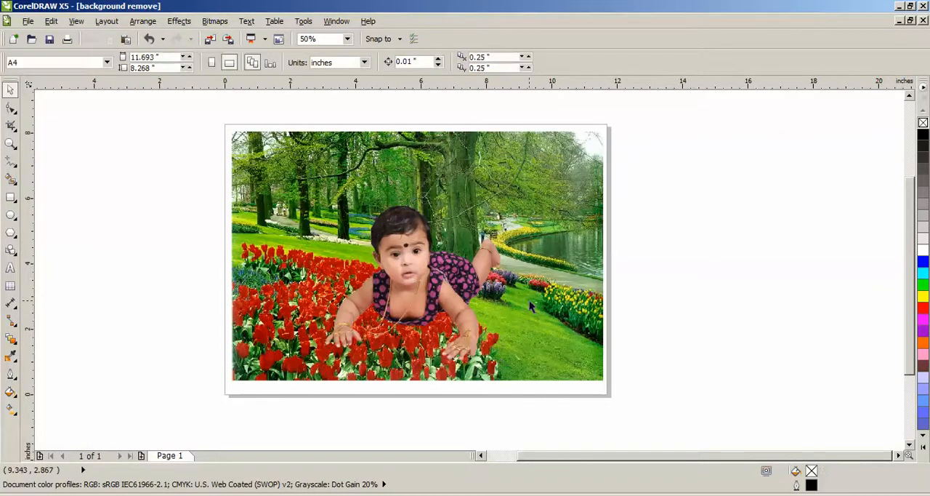
Check the baby cutout's edges up close against the garden background and review the whole composition
{"action": "left_click", "coordinate": [401, 307]}
{"action": "scroll", "coordinate": [372, 295], "scroll_direction": "up", "scroll_amount": 2}
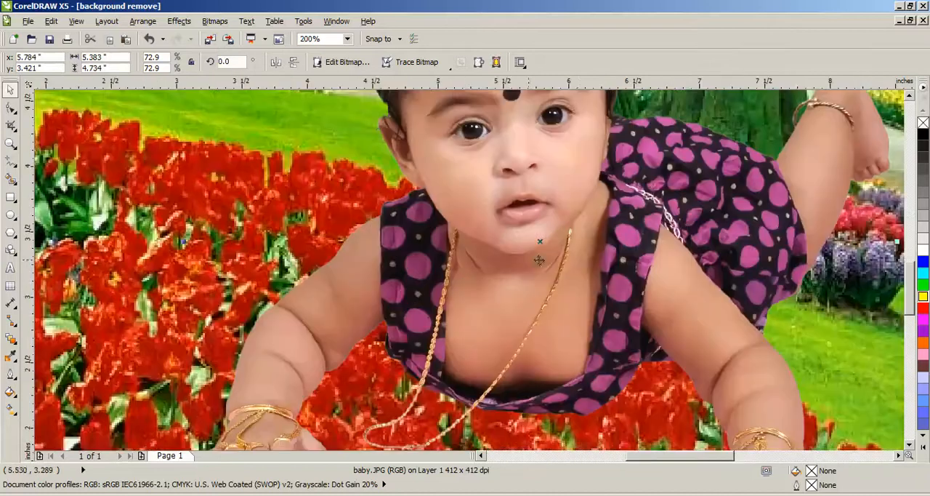
{"action": "scroll", "coordinate": [580, 276], "scroll_direction": "down", "scroll_amount": 1}
{"action": "scroll", "coordinate": [674, 297], "scroll_direction": "down", "scroll_amount": 1}
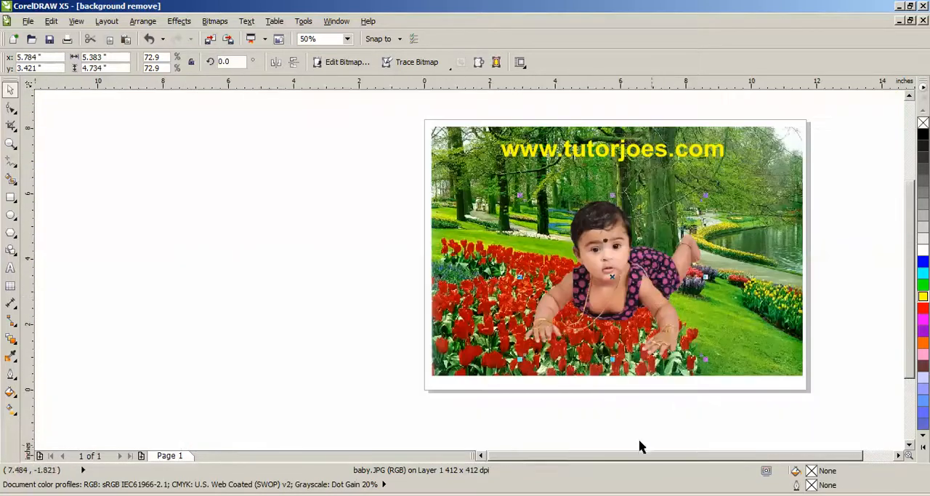
{"action": "left_click_drag", "start_coordinate": [515, 455], "coordinate": [532, 455]}
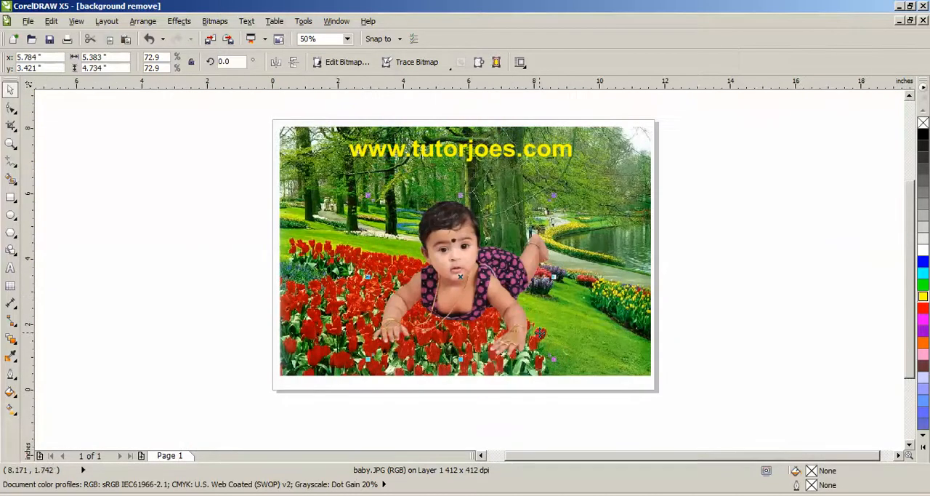